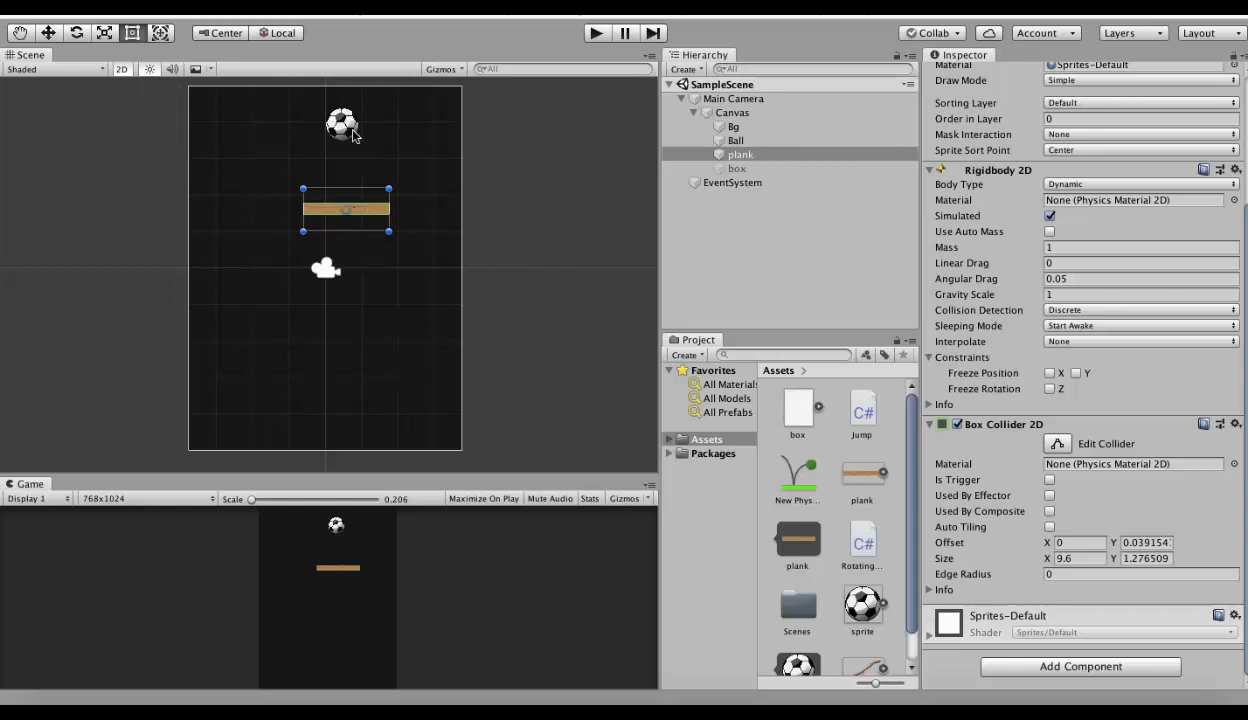
Review the physics components attached to the plank and the Ball, including the Ball's Jump script.
{"action": "left_click", "coordinate": [727, 156]}
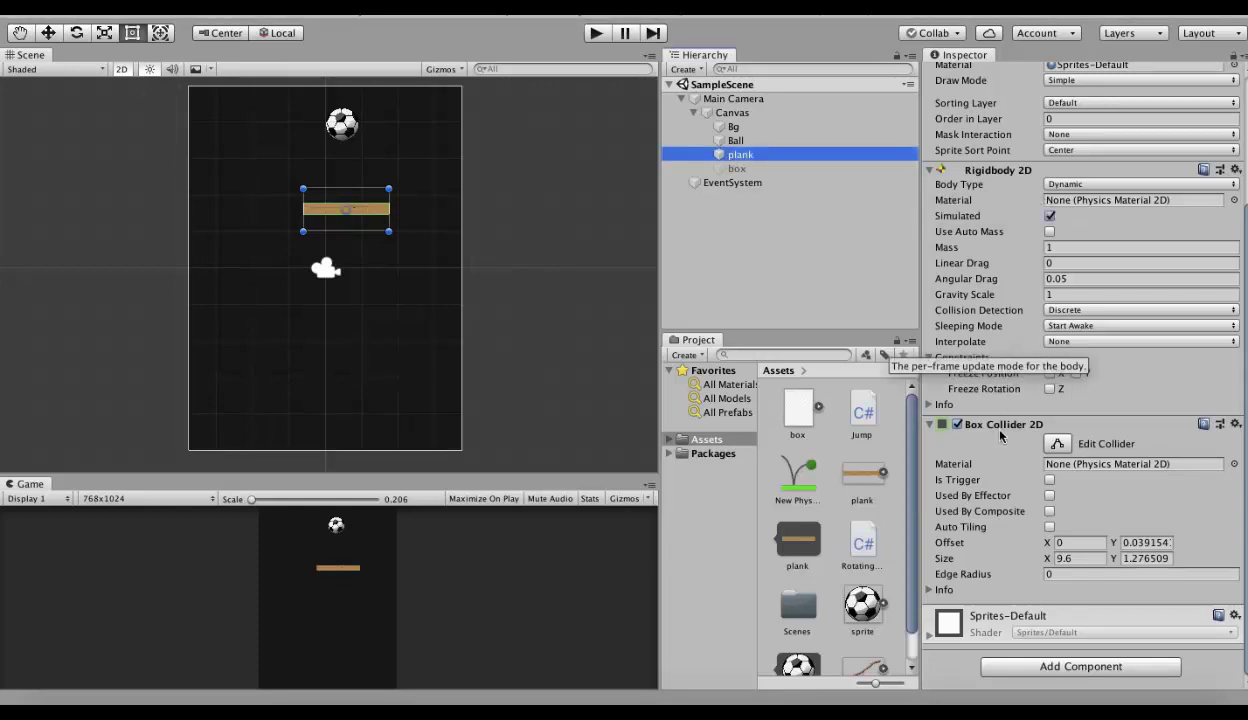
{"action": "key", "text": "Up"}
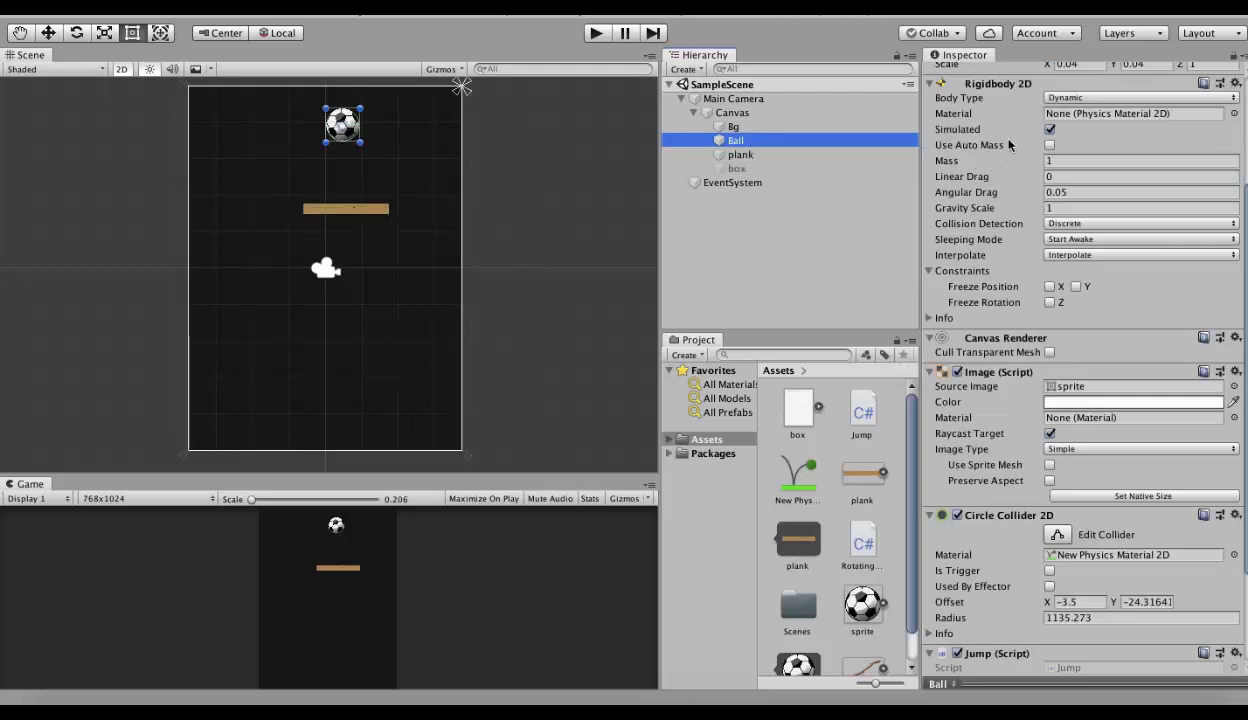
{"action": "scroll", "coordinate": [1025, 340], "scroll_direction": "down", "scroll_amount": 4}
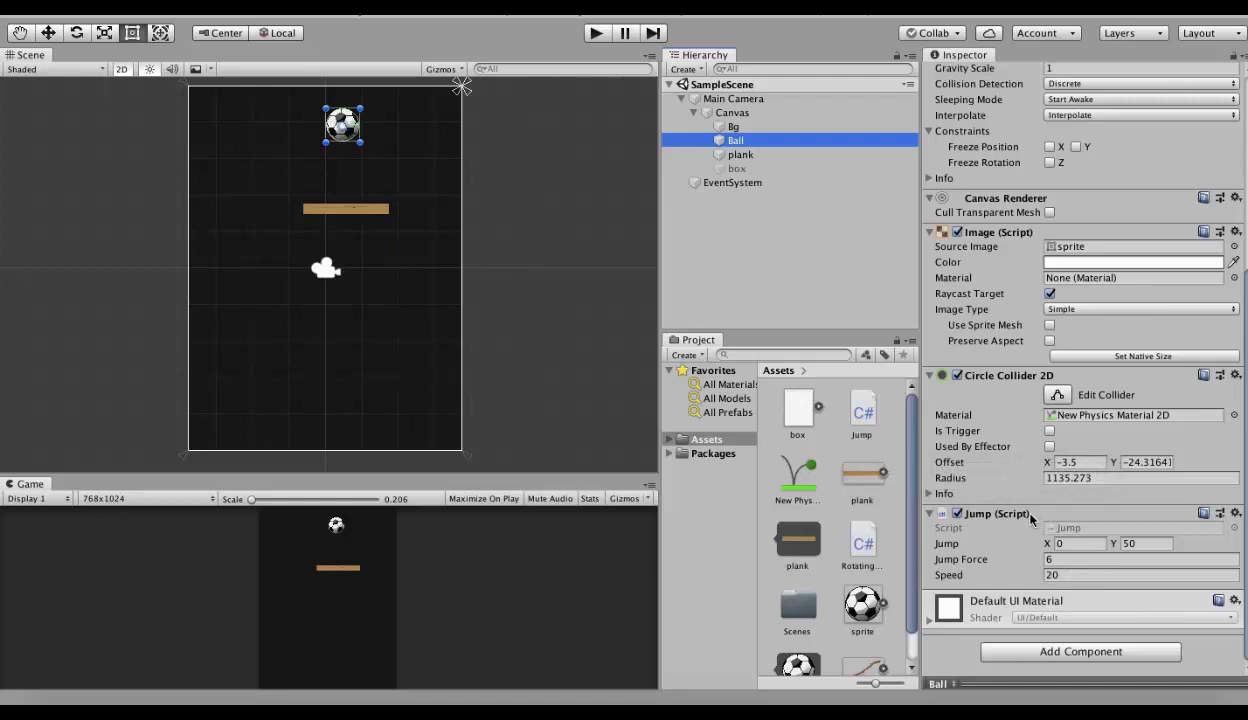
Add a Relative Joint 2D component to the plank.
{"action": "left_click", "coordinate": [743, 156]}
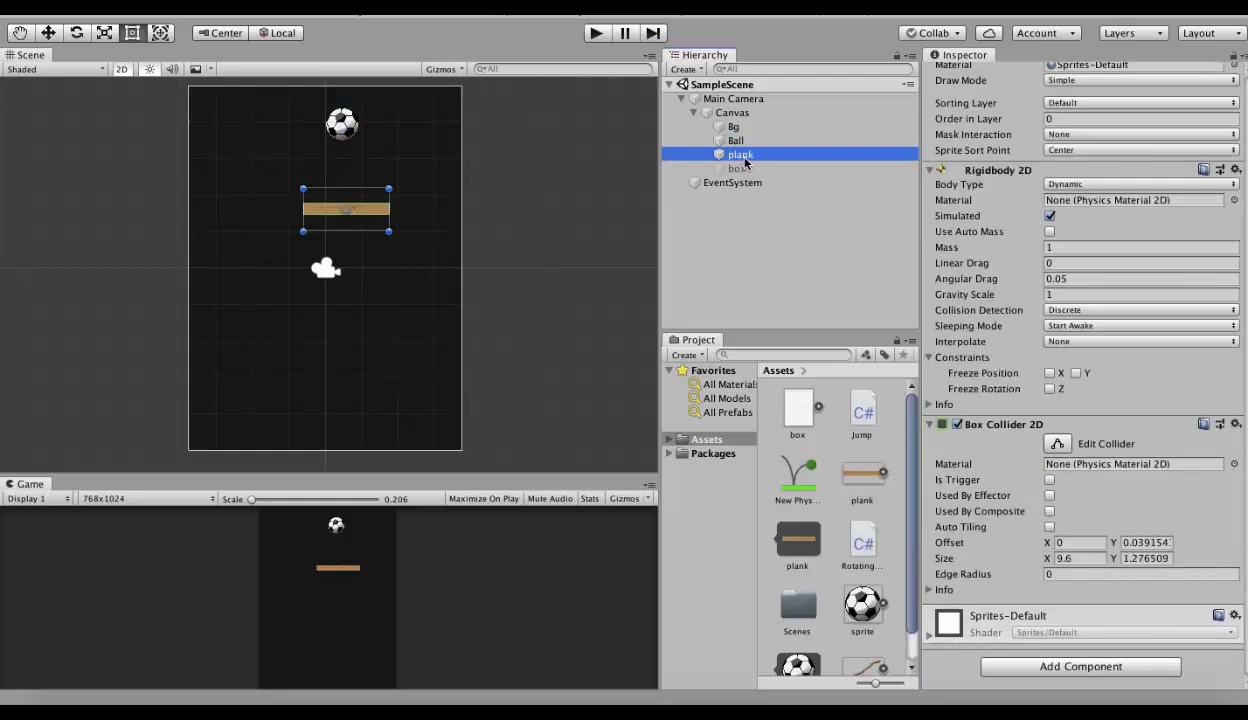
{"action": "left_click", "coordinate": [1058, 668]}
{"action": "type", "text": "rel"}
{"action": "key", "text": "Return"}
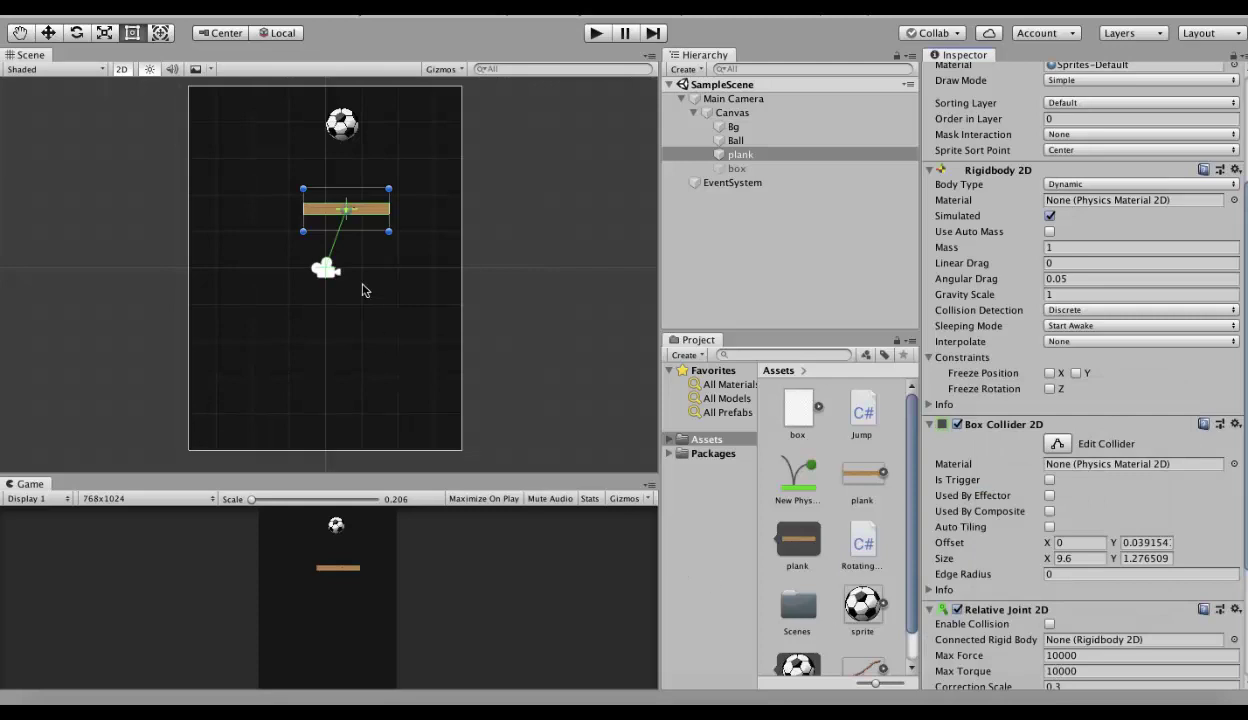
Inspect the plank's joint line in the scene and run the game briefly to test how the plank holds.
{"action": "scroll", "coordinate": [336, 246], "scroll_direction": "up", "scroll_amount": 3}
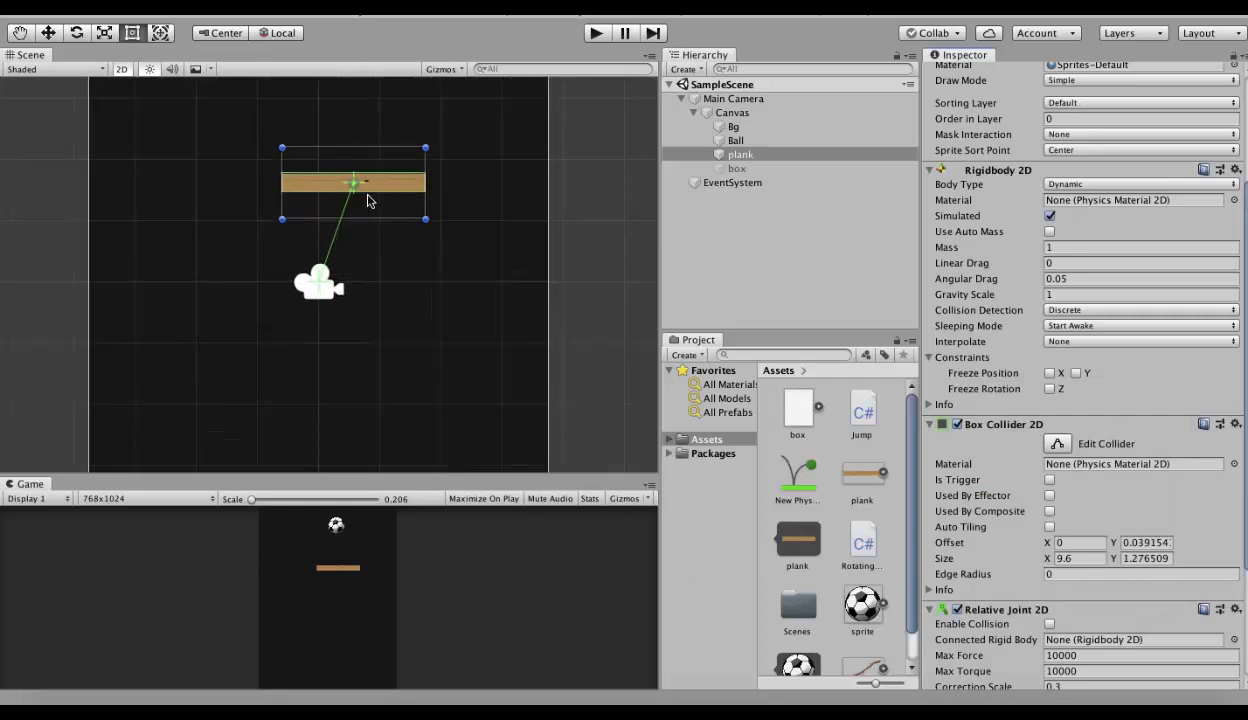
{"action": "scroll", "coordinate": [325, 250], "scroll_direction": "down", "scroll_amount": 3}
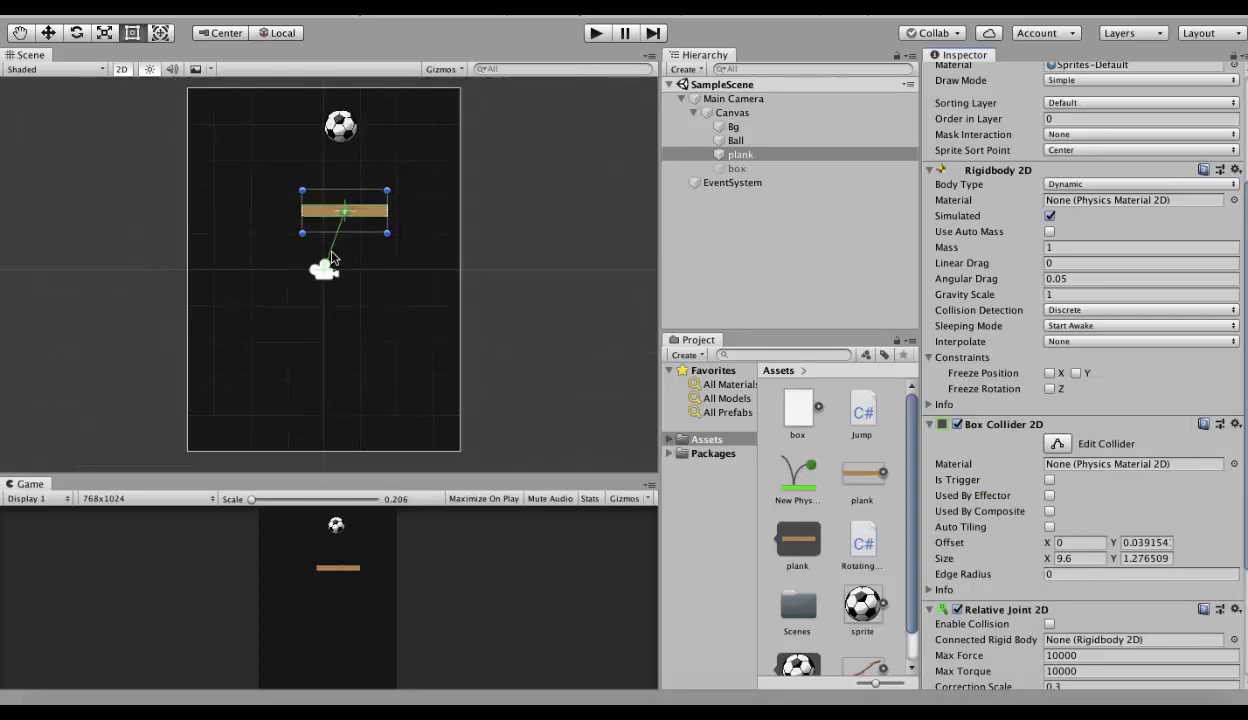
{"action": "left_click", "coordinate": [596, 36]}
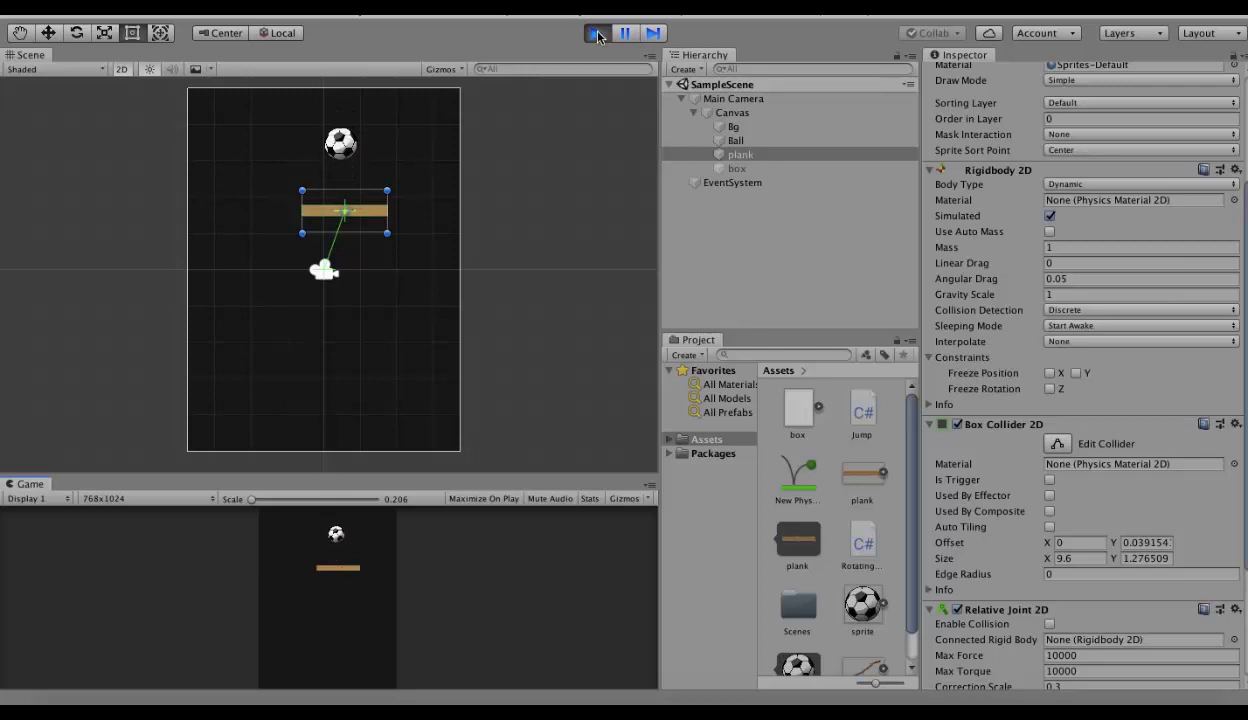
{"action": "left_click", "coordinate": [596, 34]}
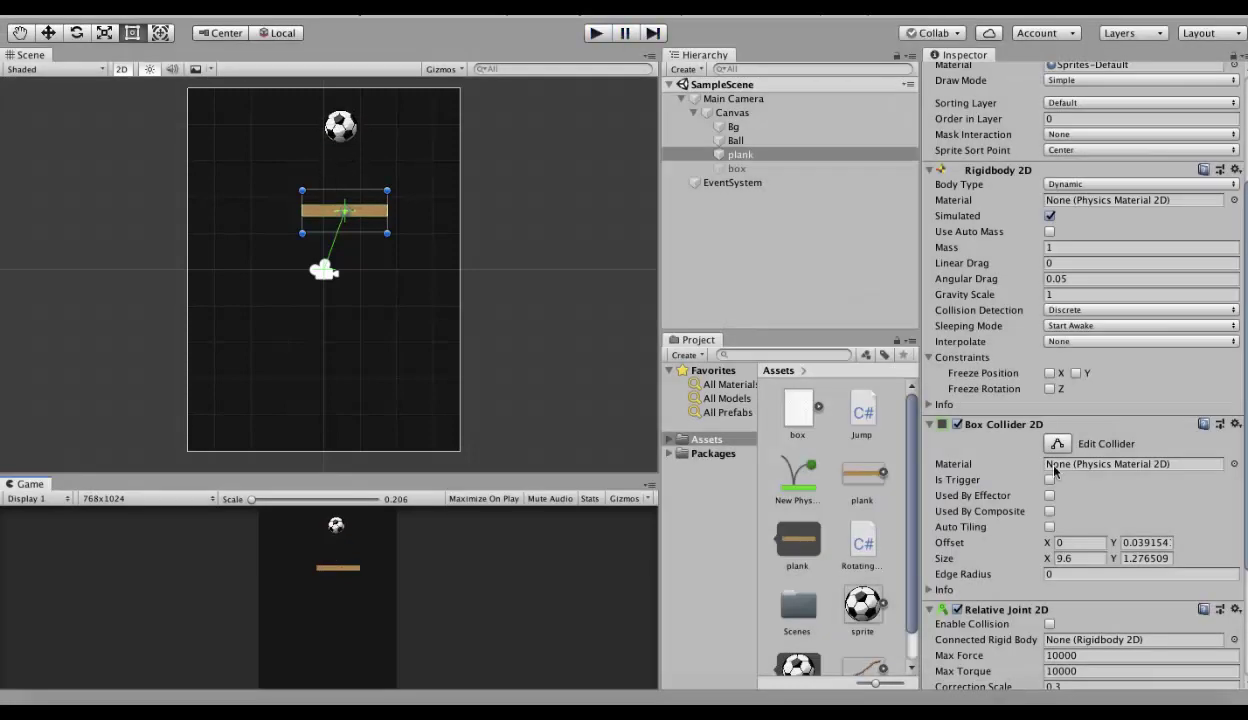
Set the plank's Relative Joint 2D Max Force to 40 and test the ball drop in Play mode.
{"action": "scroll", "coordinate": [1055, 470], "scroll_direction": "down", "scroll_amount": 5}
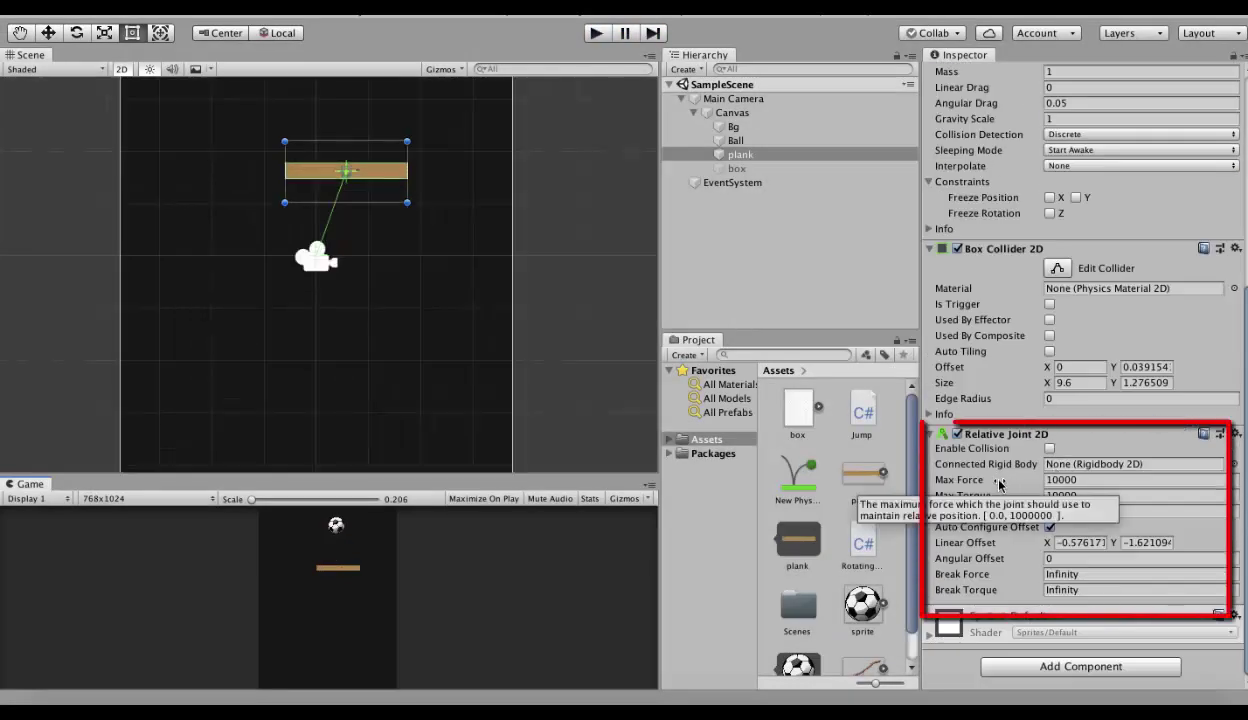
{"action": "scroll", "coordinate": [388, 279], "scroll_direction": "up", "scroll_amount": 2}
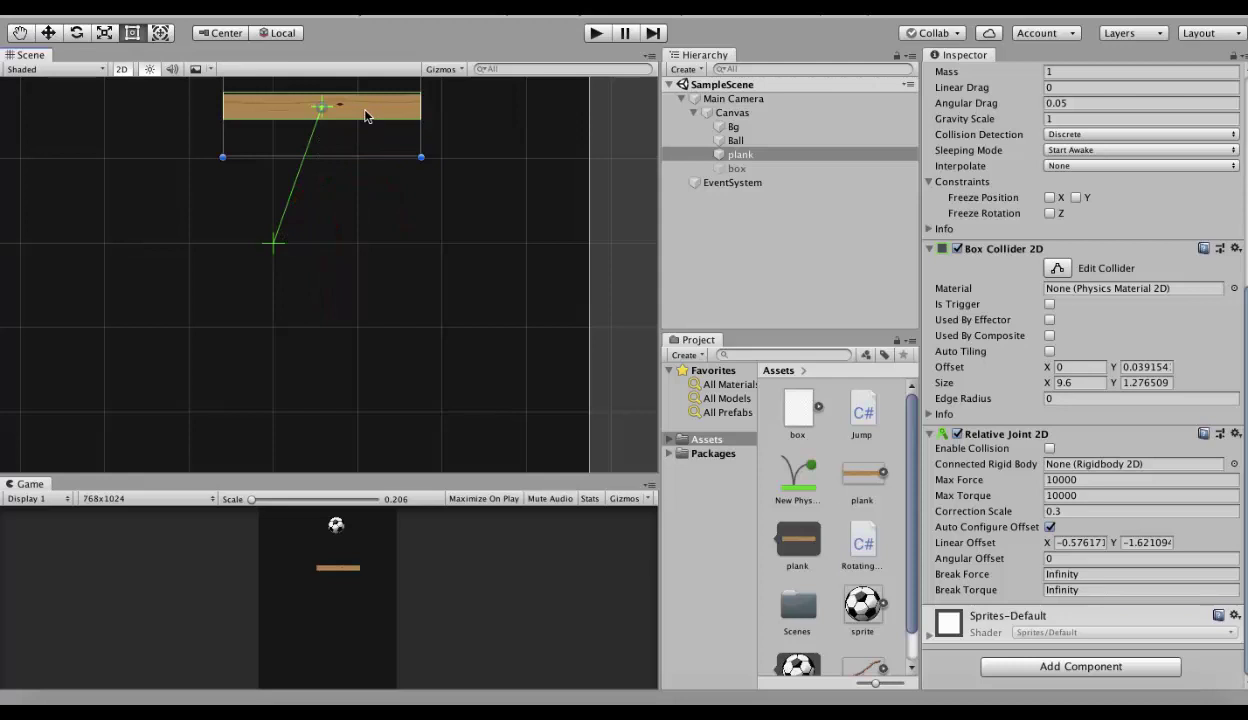
{"action": "left_click", "coordinate": [1087, 480]}
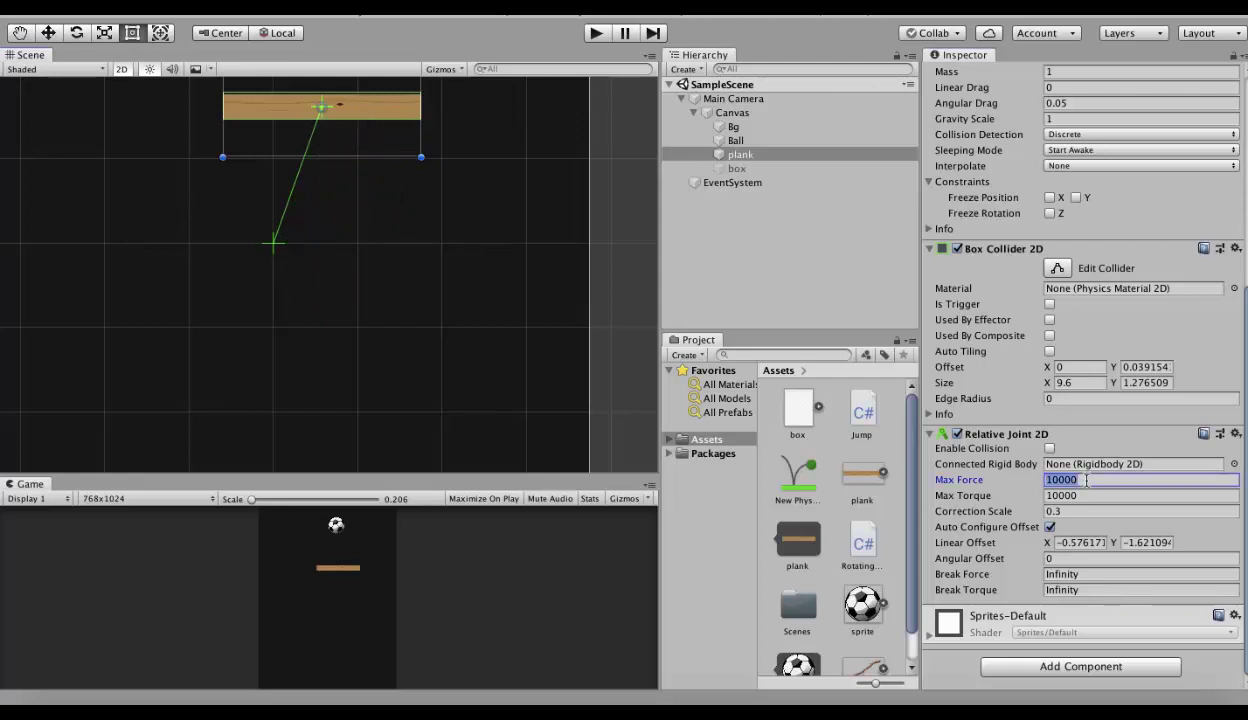
{"action": "type", "text": "40"}
{"action": "scroll", "coordinate": [440, 279], "scroll_direction": "down", "scroll_amount": 5}
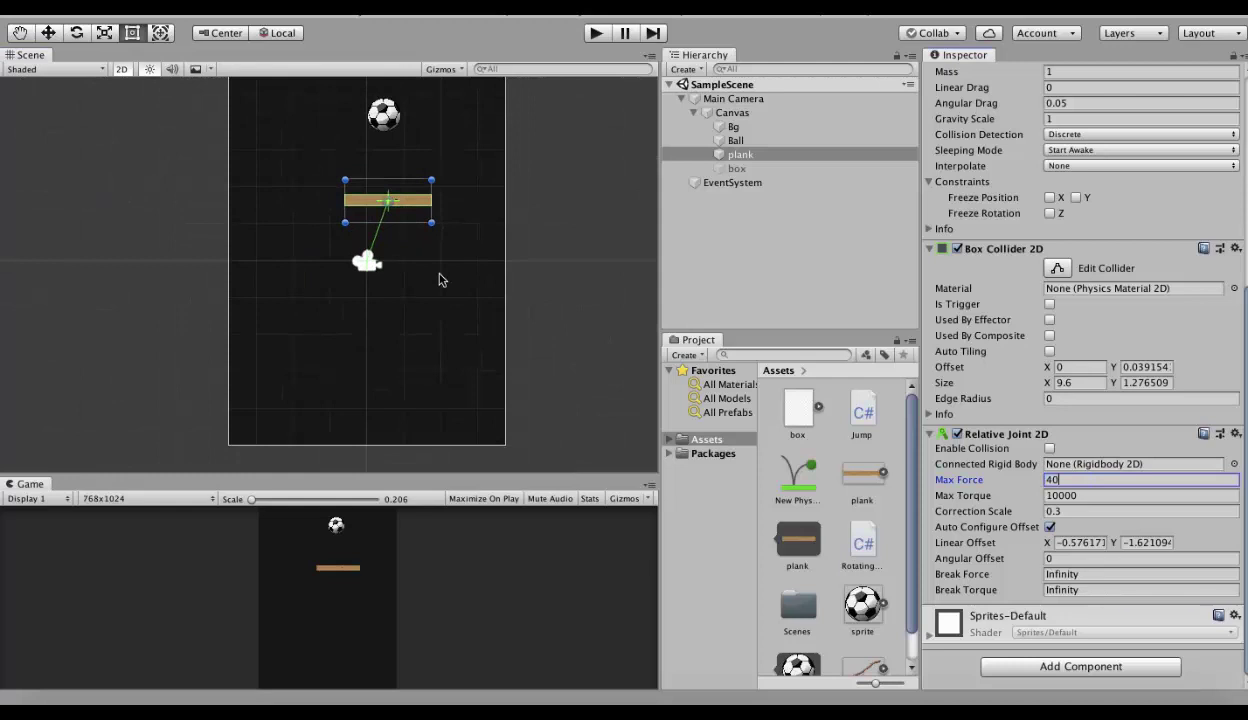
{"action": "left_click", "coordinate": [597, 34]}
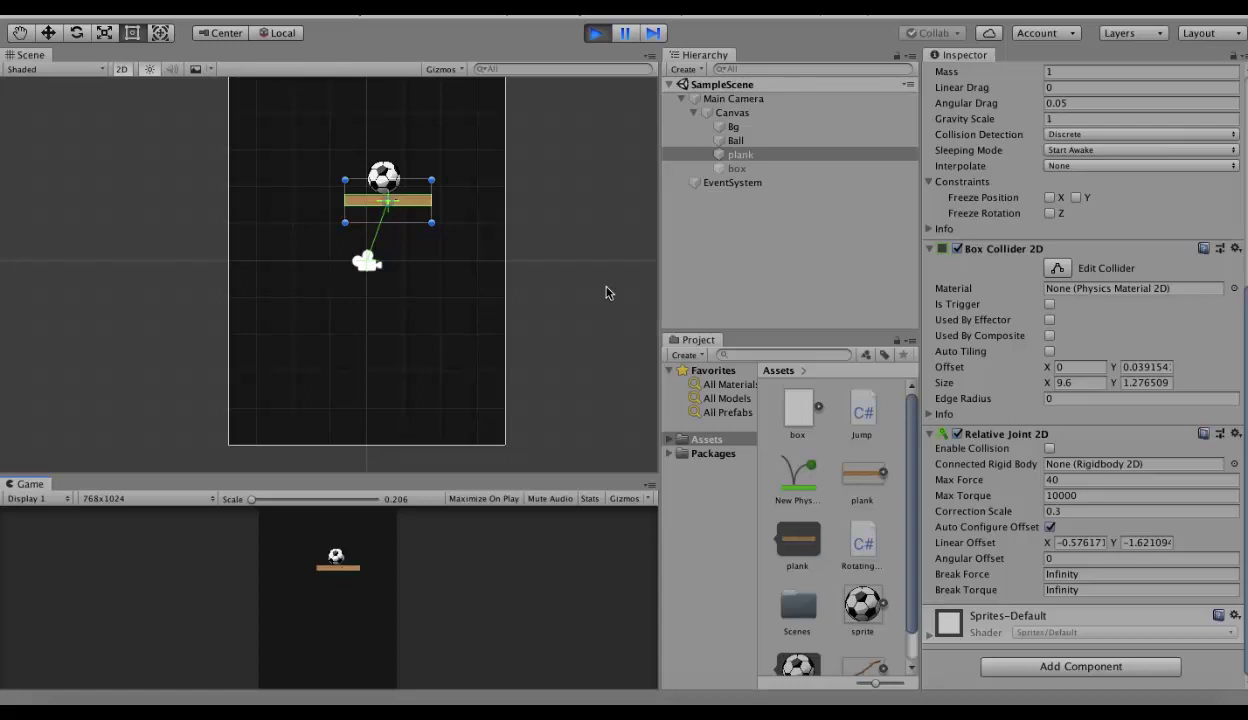
{"action": "key", "text": "ctrl+p"}
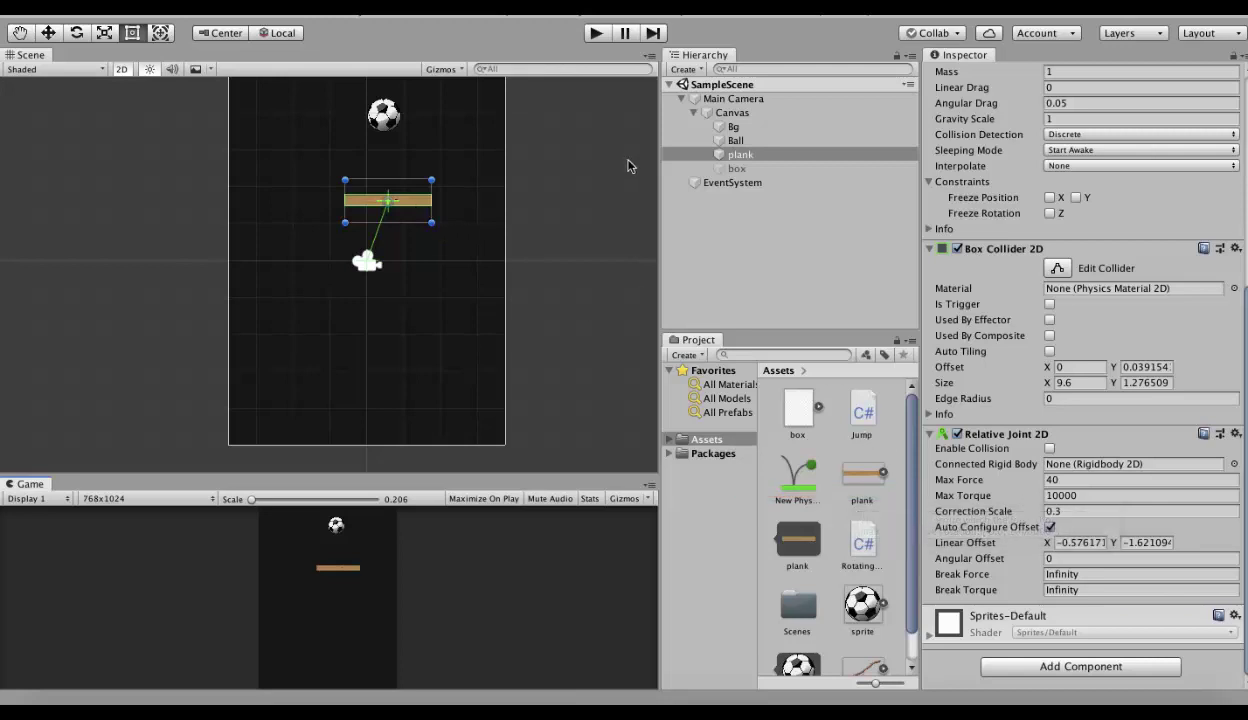
Move the Ball above the plank's left end and test the off-centre drop in Play mode.
{"action": "left_click", "coordinate": [735, 140]}
{"action": "left_click_drag", "start_coordinate": [394, 124], "coordinate": [374, 120]}
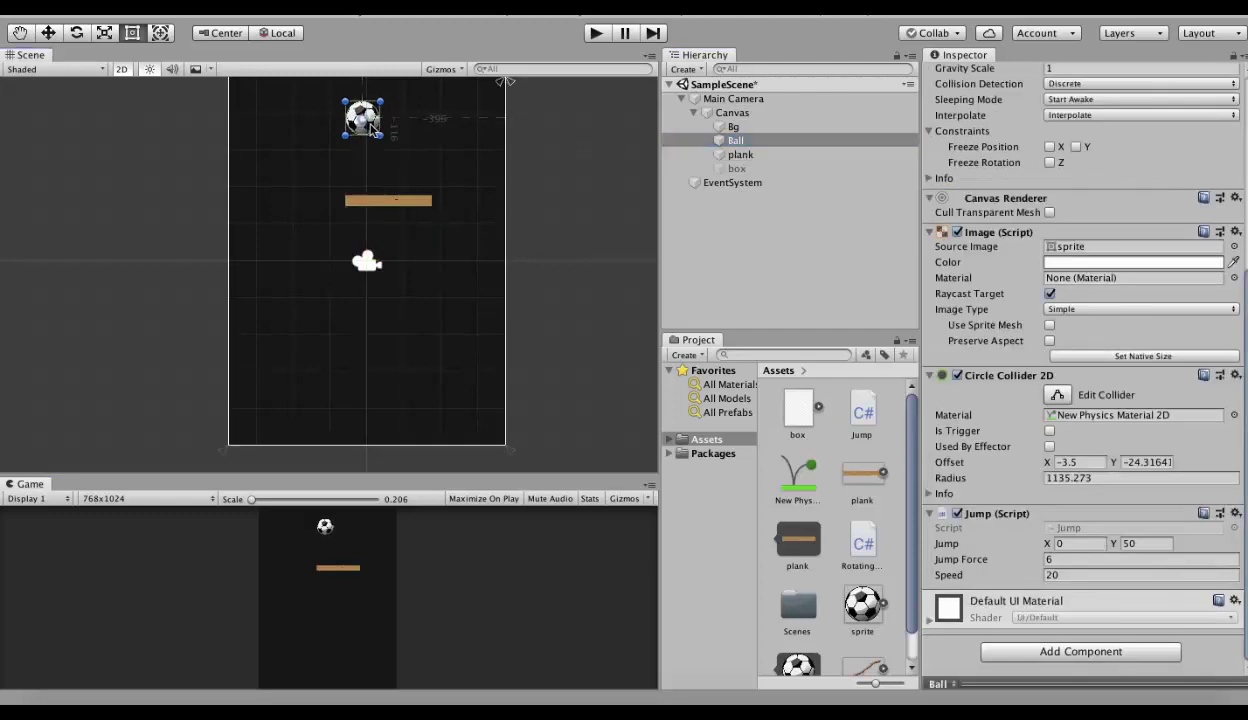
{"action": "left_click", "coordinate": [597, 34]}
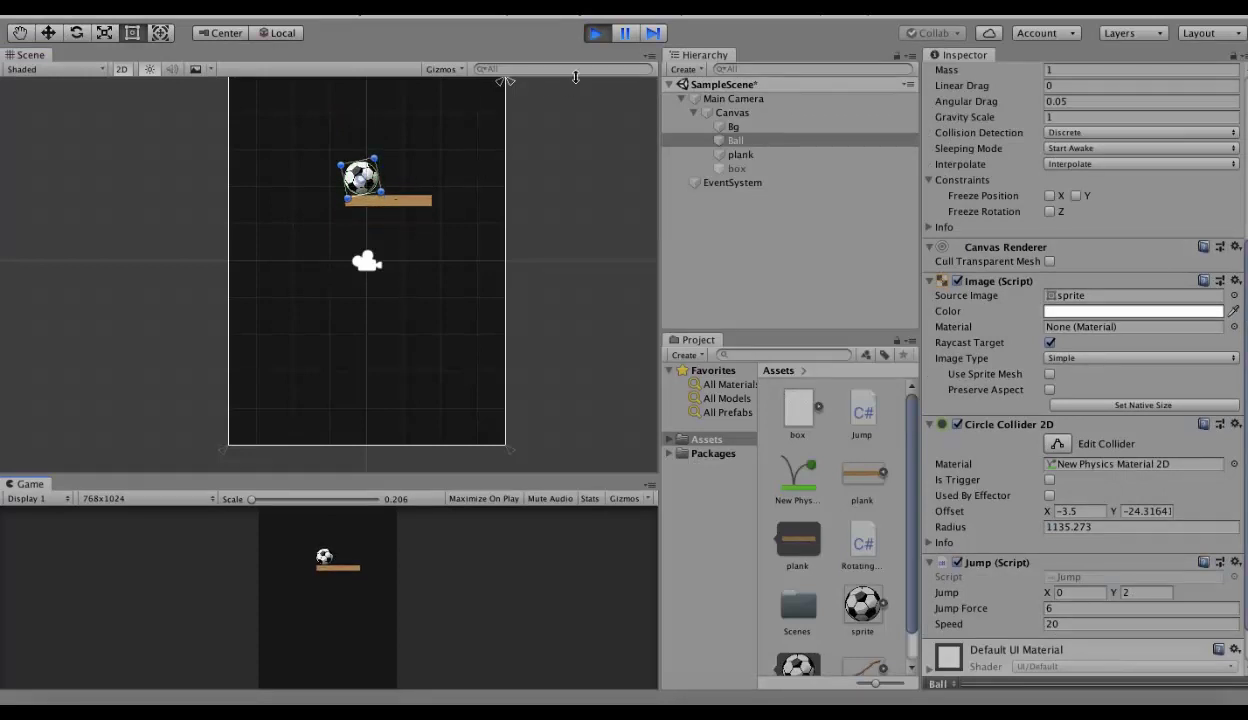
{"action": "left_click", "coordinate": [600, 36]}
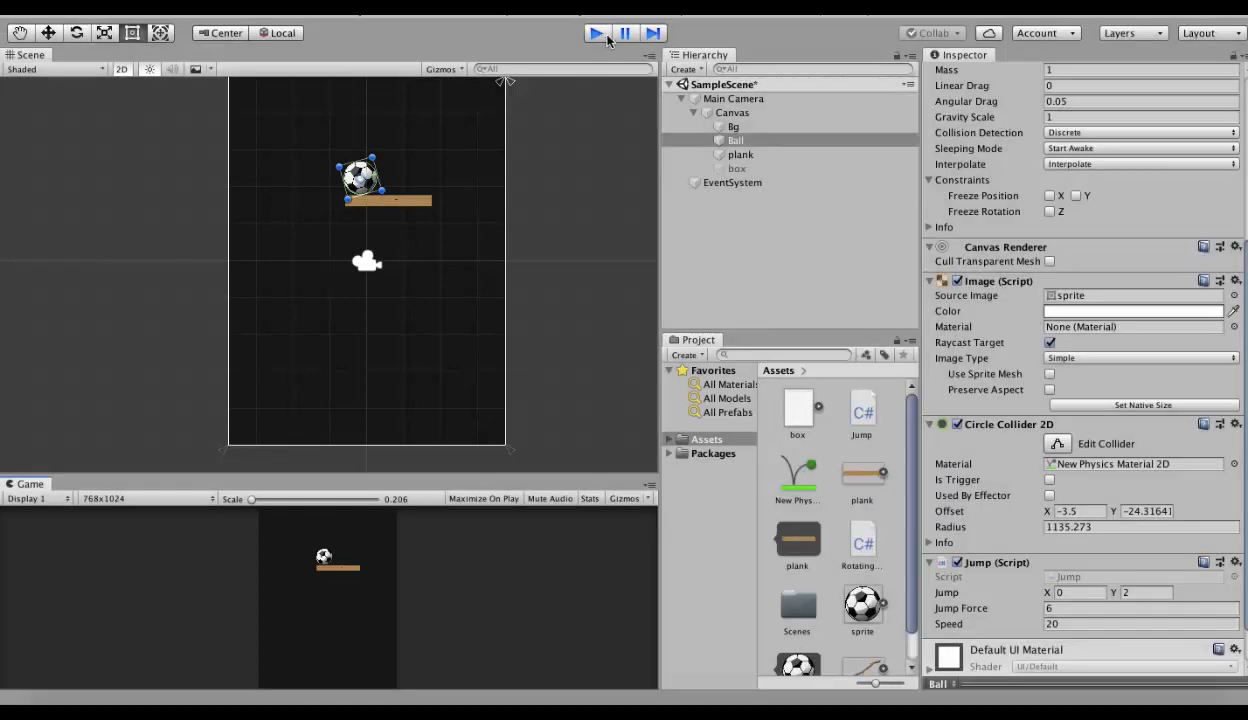
Set the plank's Relative Joint 2D Max Torque to 40 and test the off-centre ball drop in Play mode.
{"action": "left_click", "coordinate": [740, 154]}
{"action": "scroll", "coordinate": [1058, 490], "scroll_direction": "down", "scroll_amount": 3}
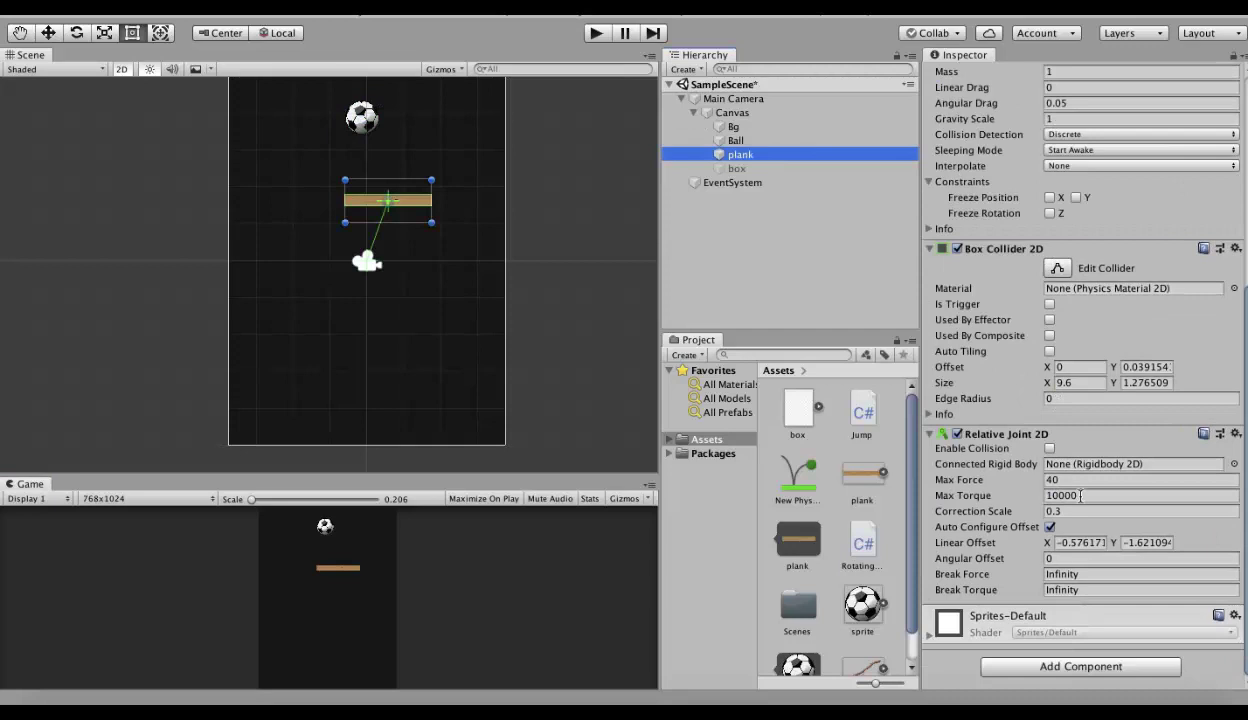
{"action": "left_click", "coordinate": [1080, 495]}
{"action": "type", "text": "40"}
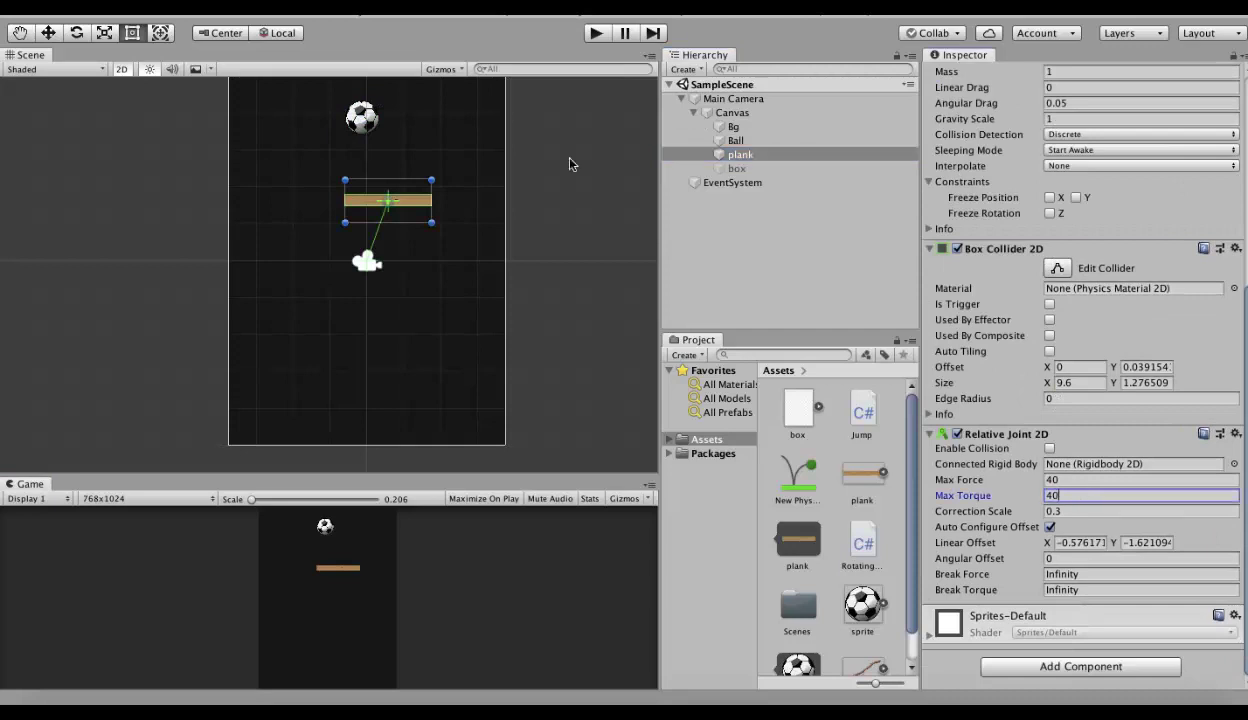
{"action": "left_click", "coordinate": [596, 34]}
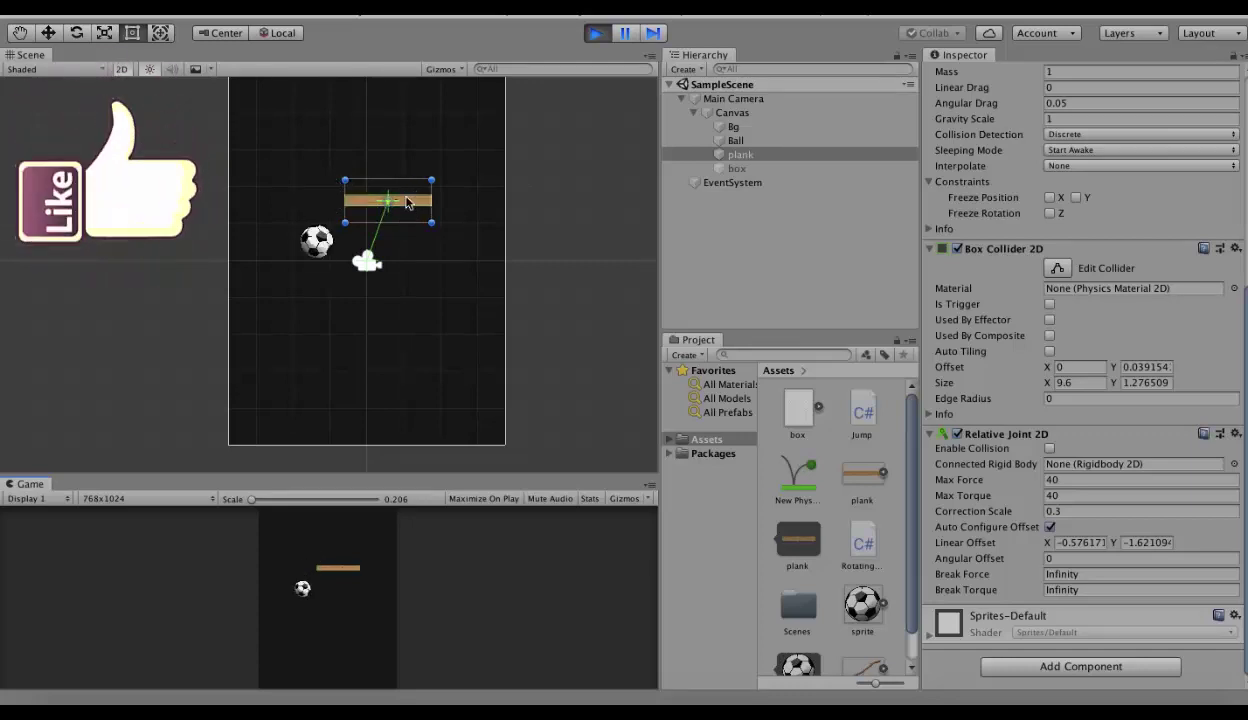
{"action": "key", "text": "ctrl+p"}
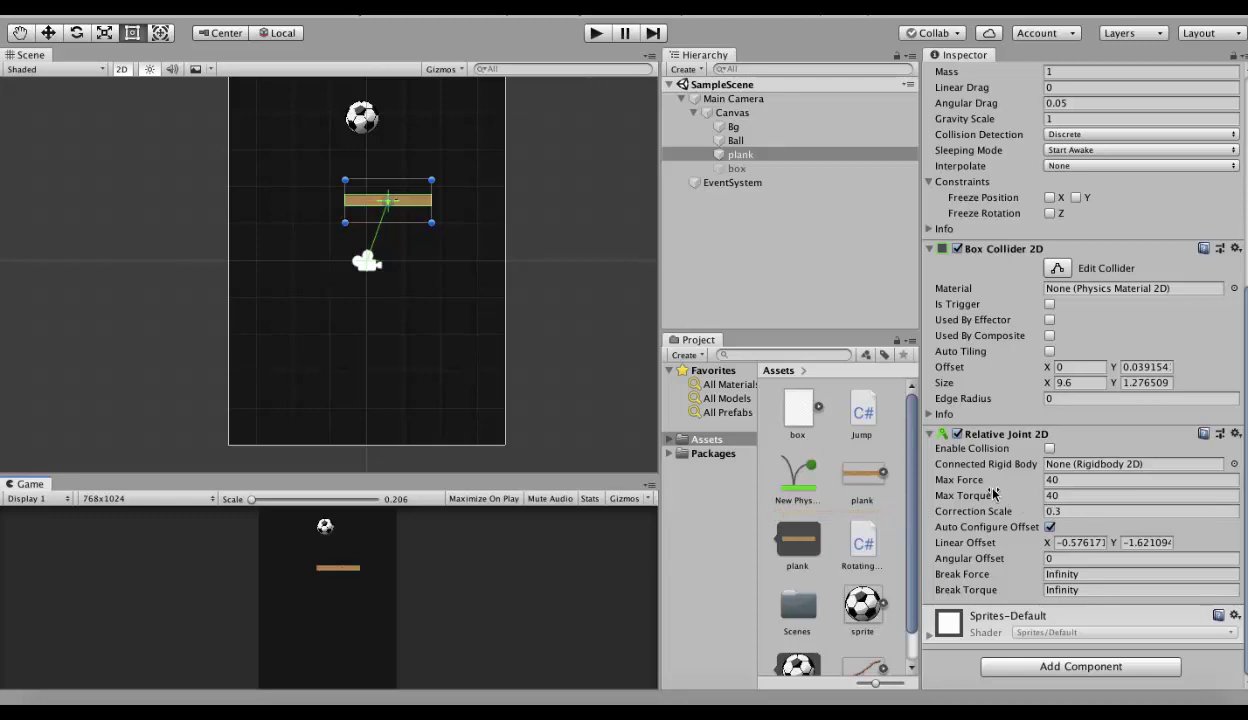
{"action": "mouse_move", "coordinate": [995, 493]}
{"action": "left_click", "coordinate": [595, 35]}
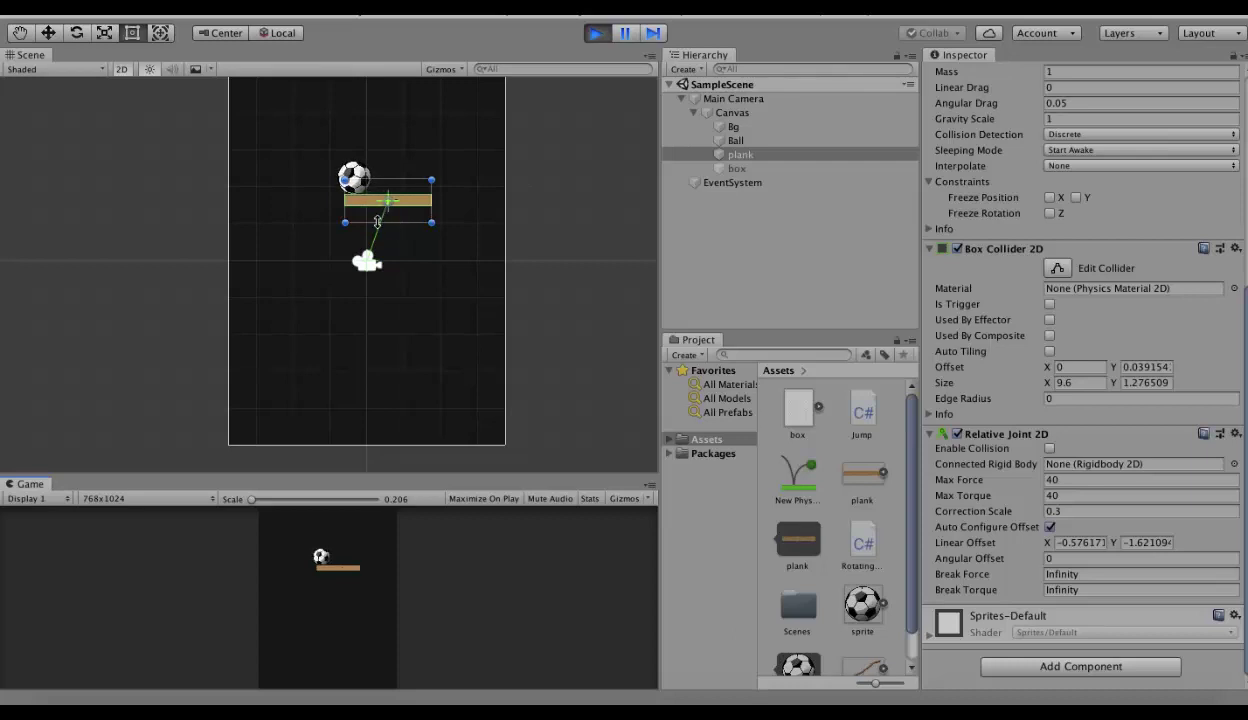
{"action": "key", "text": "ctrl+p"}
Set the plank joint's Correction Scale to 1 and test with the Ball moved to Pos X -333, above the plank's centre.
{"action": "left_click", "coordinate": [1080, 512]}
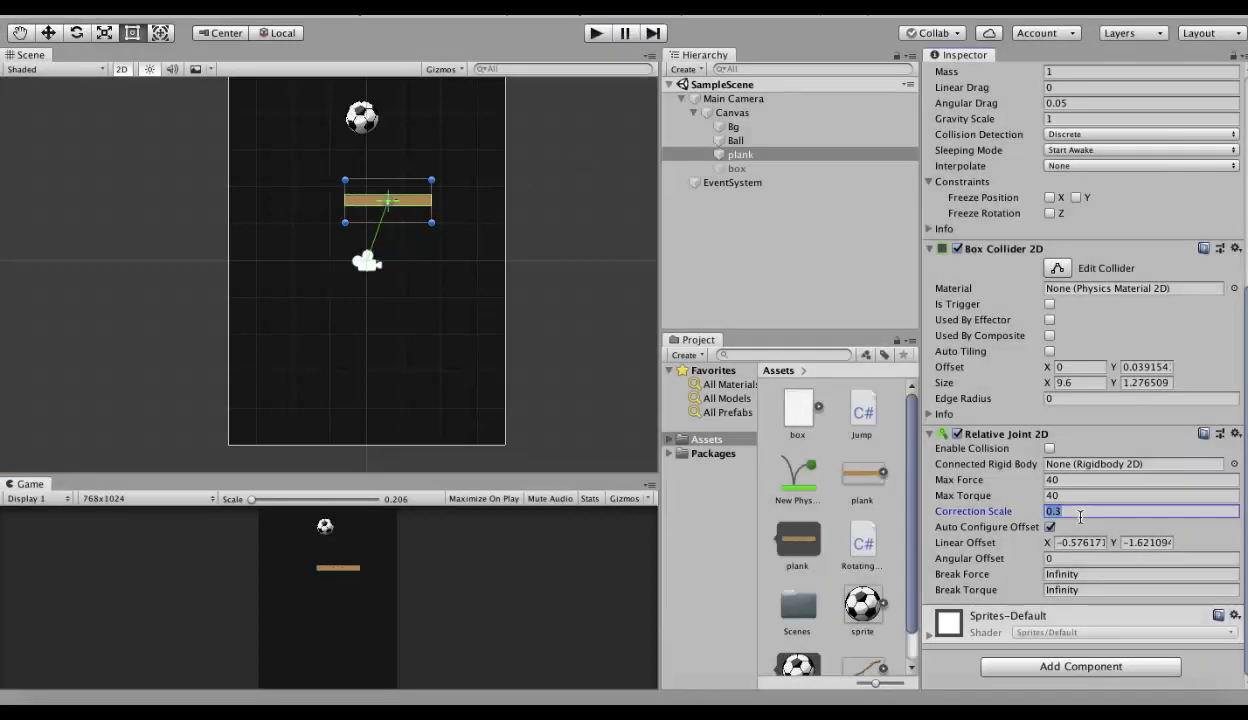
{"action": "left_click", "coordinate": [735, 140]}
{"action": "left_click_drag", "start_coordinate": [366, 122], "coordinate": [398, 128]}
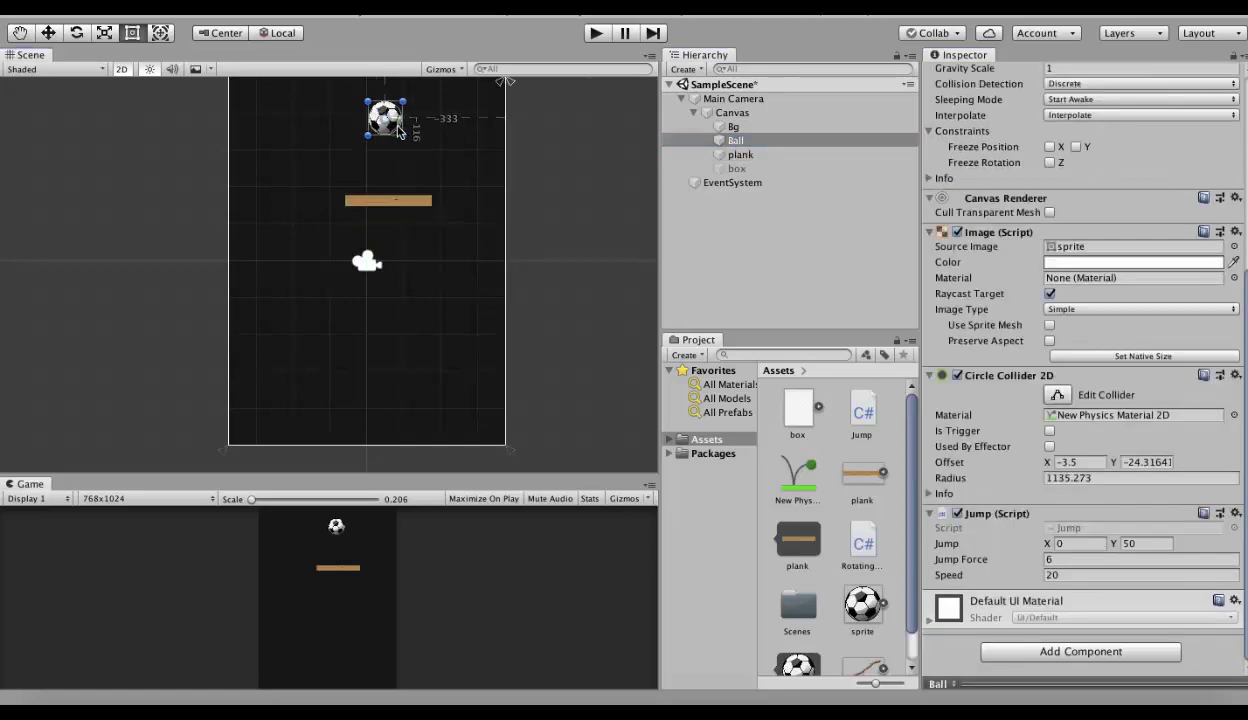
{"action": "left_click", "coordinate": [597, 37]}
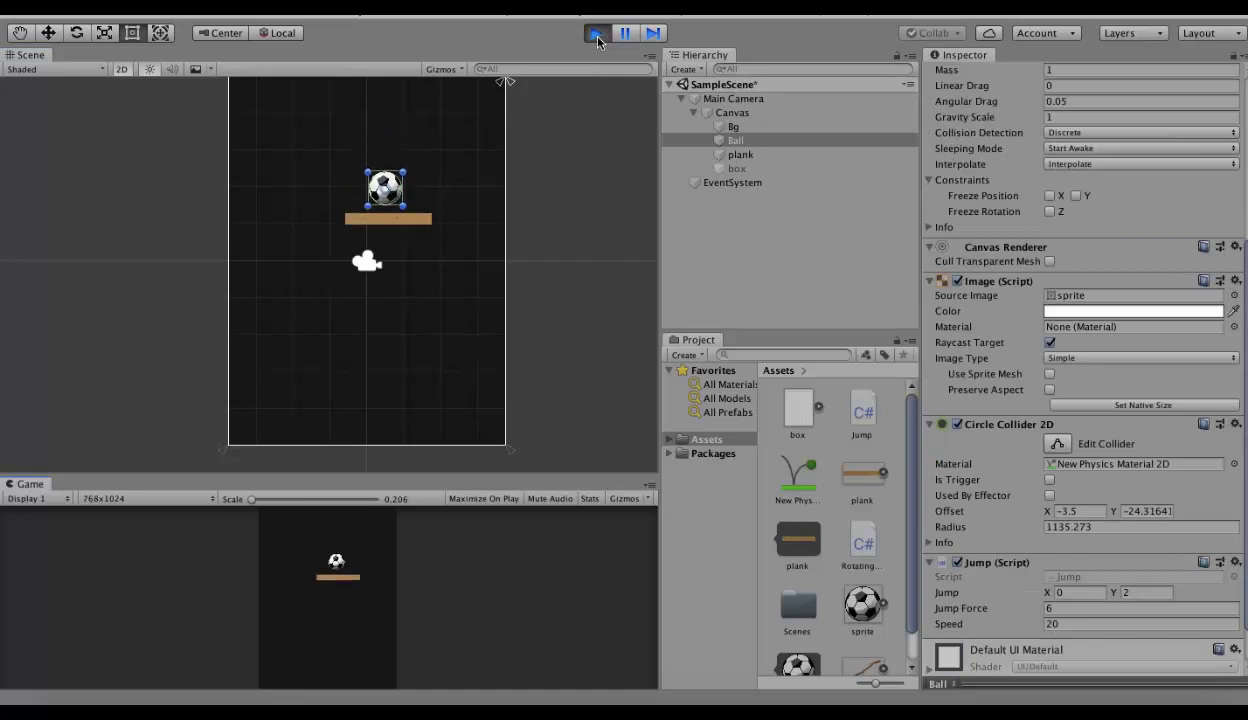
{"action": "key", "text": "space"}
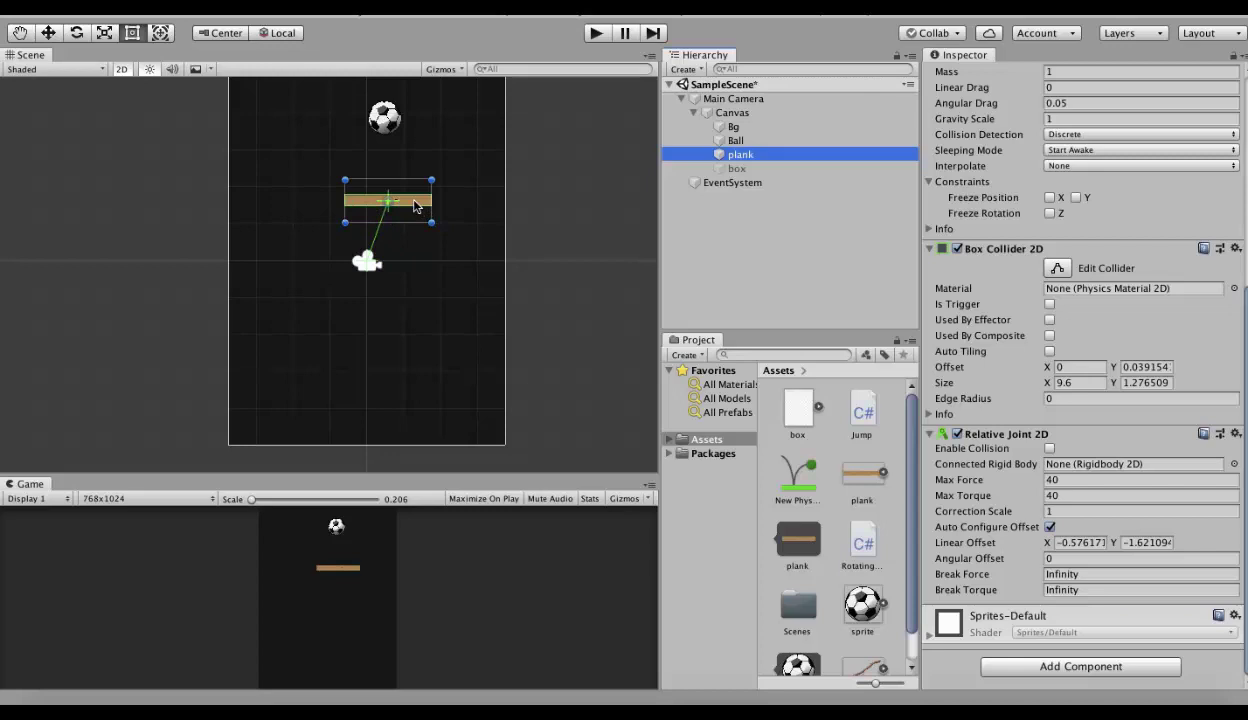
Move the plank to the left side of the canvas and turn off its joint's Auto Configure Offset.
{"action": "left_click_drag", "start_coordinate": [416, 208], "coordinate": [468, 187]}
{"action": "left_click_drag", "start_coordinate": [470, 229], "coordinate": [323, 207]}
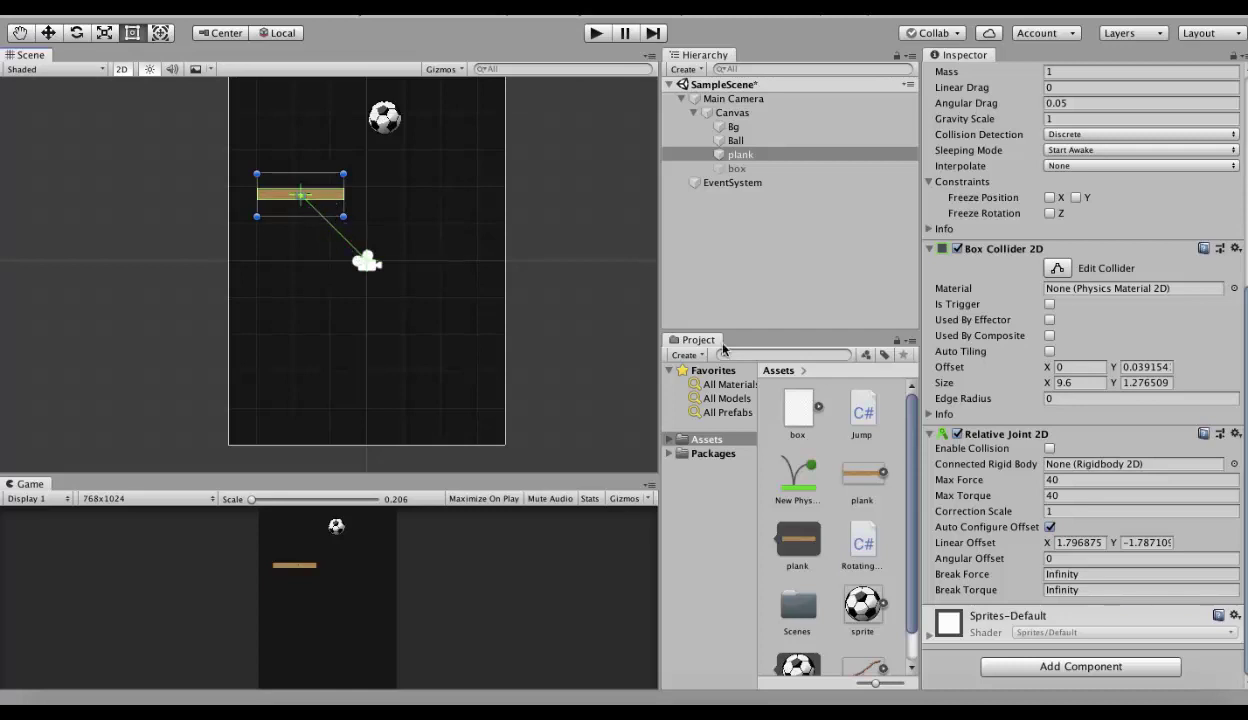
{"action": "left_click", "coordinate": [1050, 527]}
Move the plank to the right side of the canvas and set its joint's Linear Offset to X 0.85, Y -3.33.
{"action": "left_click_drag", "start_coordinate": [330, 190], "coordinate": [467, 195]}
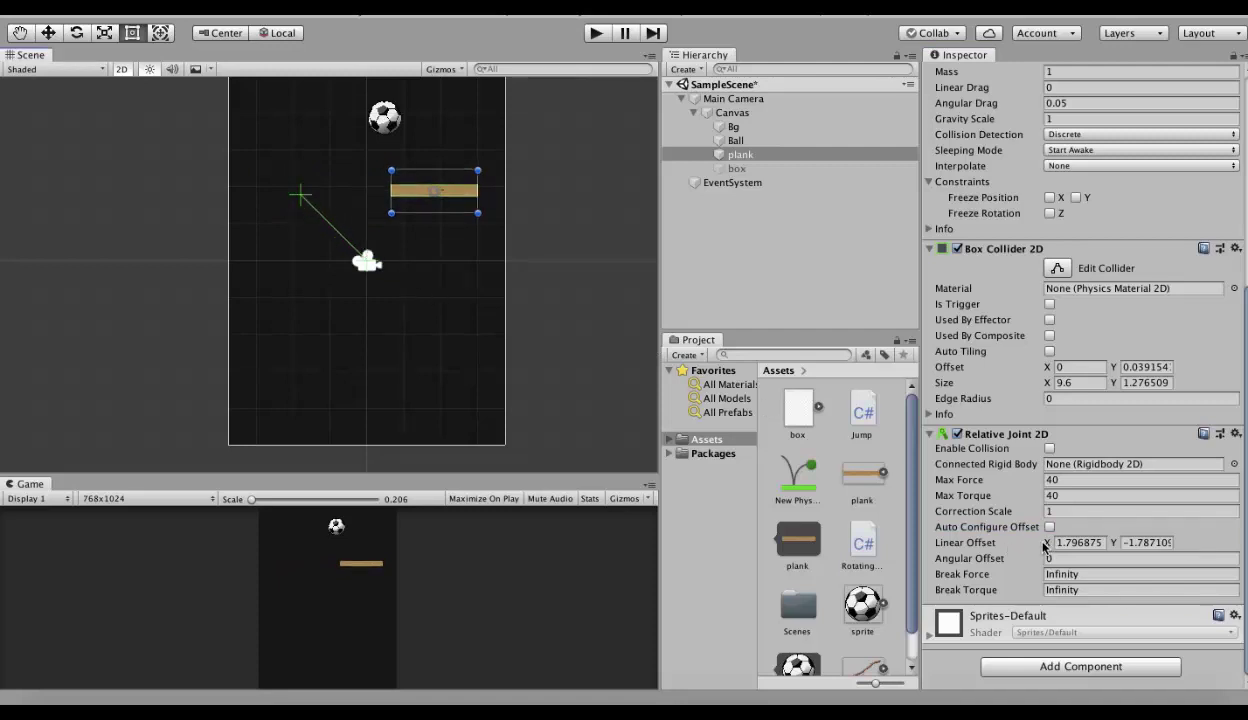
{"action": "left_click_drag", "start_coordinate": [1045, 543], "coordinate": [998, 544]}
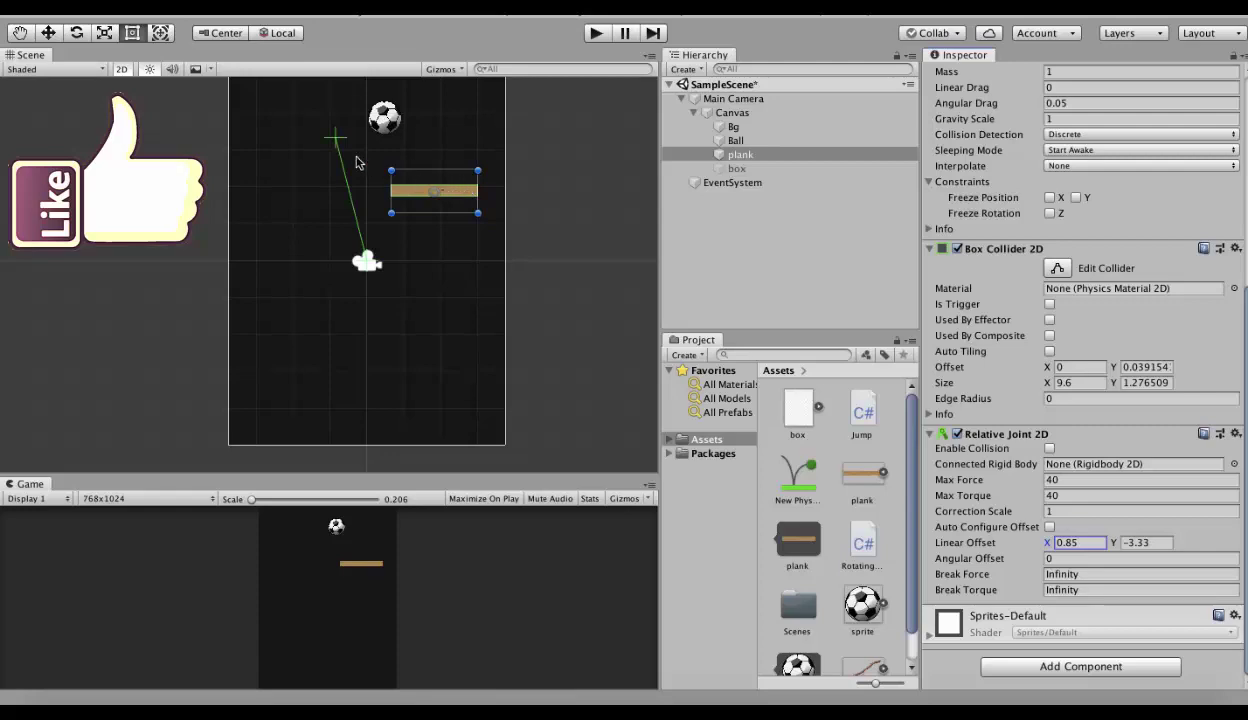
Deactivate the Ball and run the scene to watch the plank move to its linear offset.
{"action": "left_click", "coordinate": [735, 140]}
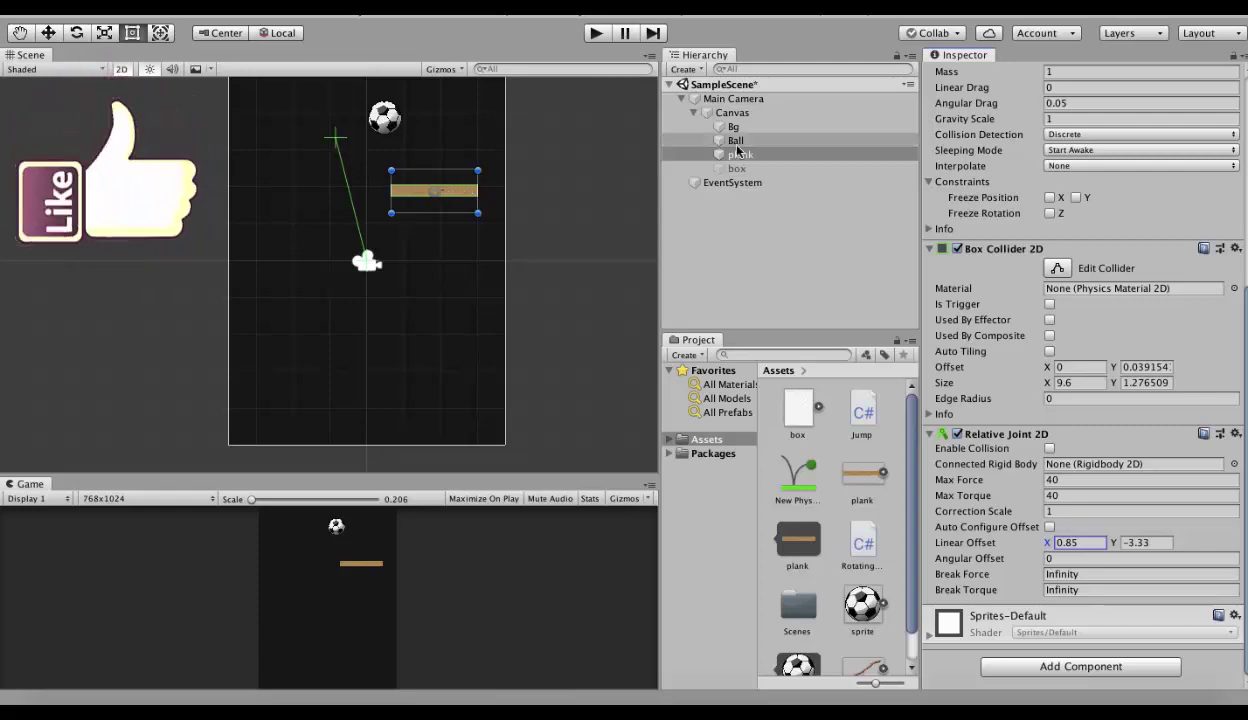
{"action": "scroll", "coordinate": [1031, 177], "scroll_direction": "up", "scroll_amount": 5}
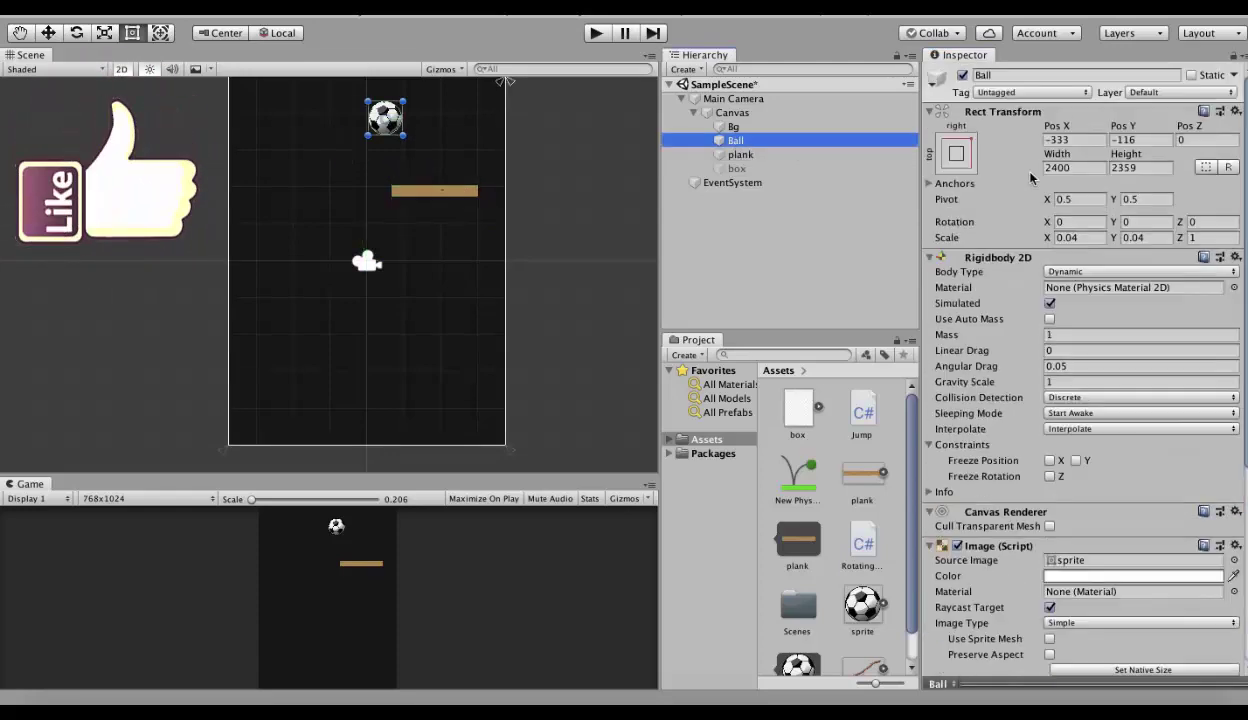
{"action": "left_click", "coordinate": [962, 75]}
{"action": "left_click", "coordinate": [595, 33]}
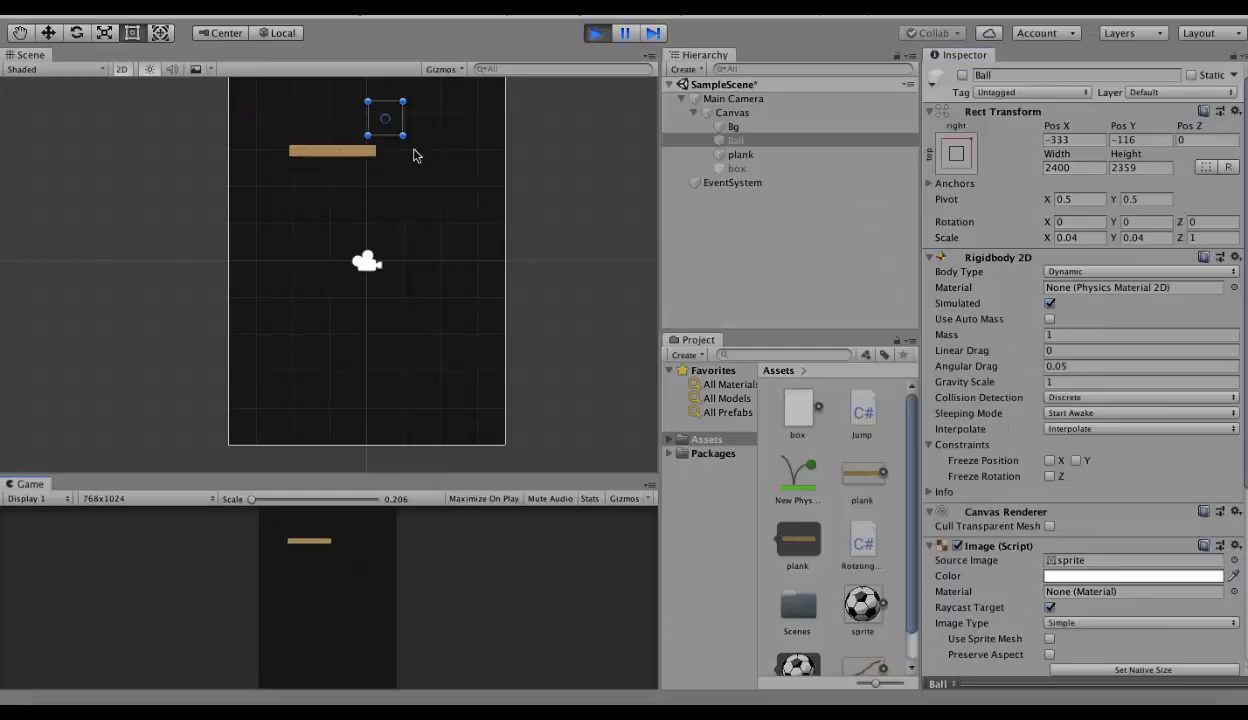
Set the plank joint's Angular Offset to 45 and Linear Offset to X 2.81, Y -0.48, testing the plank's motion in play mode.
{"action": "left_click", "coordinate": [740, 154]}
{"action": "scroll", "coordinate": [1140, 500], "scroll_direction": "down", "scroll_amount": 5}
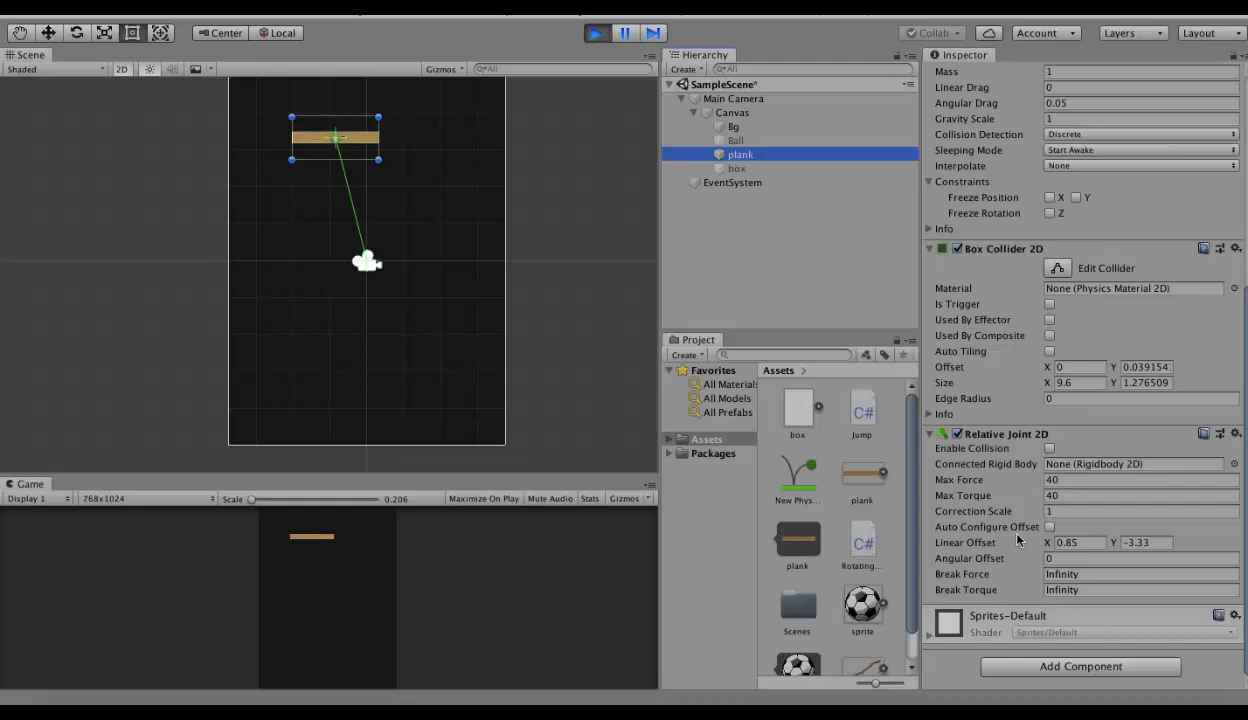
{"action": "left_click", "coordinate": [1065, 558]}
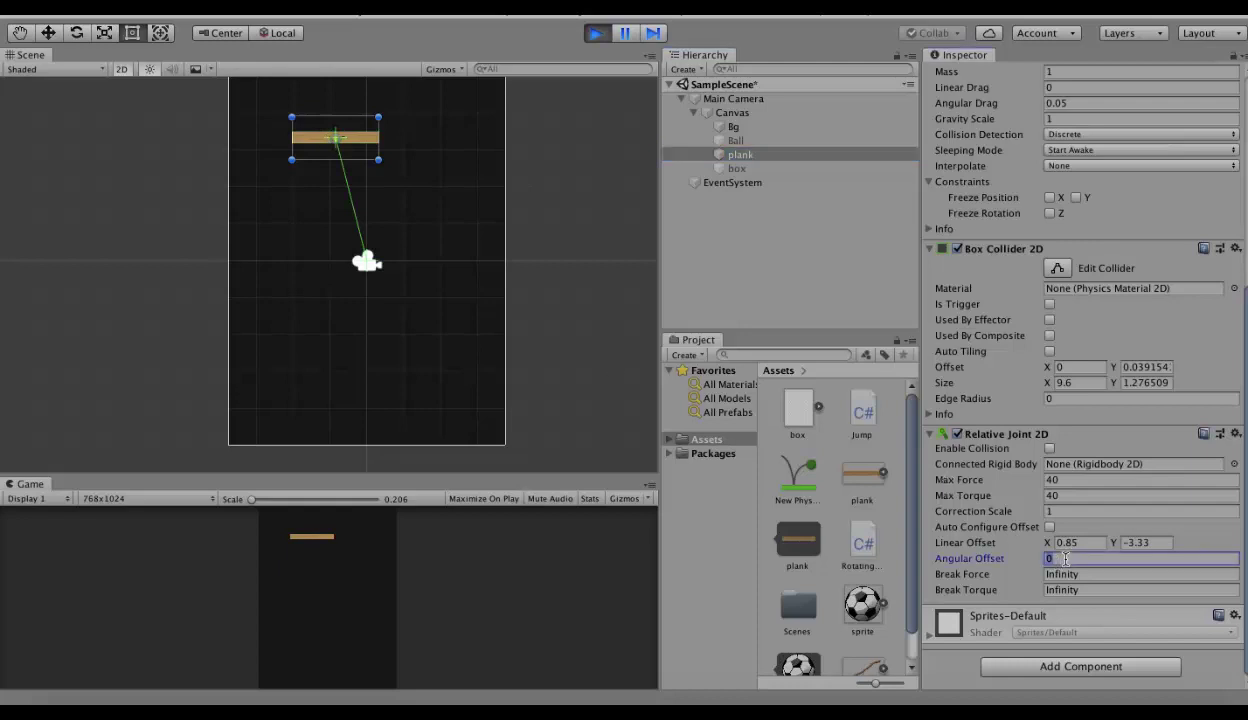
{"action": "key", "text": "ctrl+p"}
{"action": "type", "text": "45"}
{"action": "left_click_drag", "start_coordinate": [1044, 548], "coordinate": [1160, 542]}
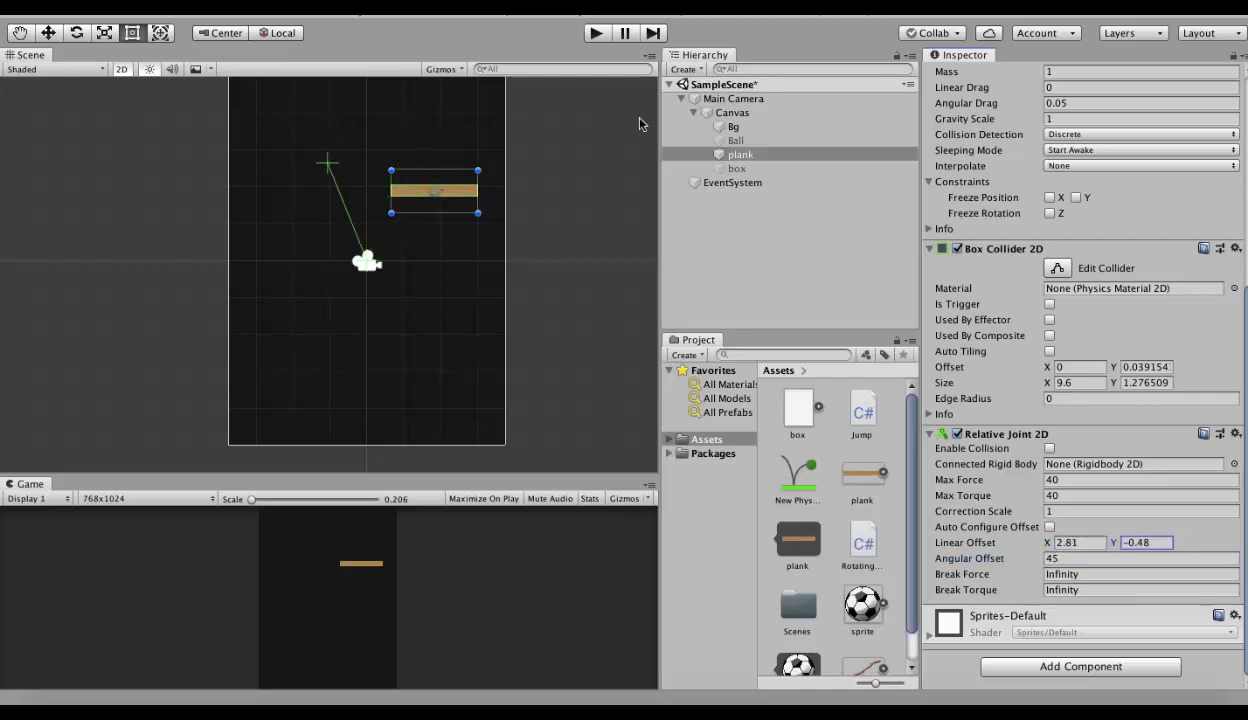
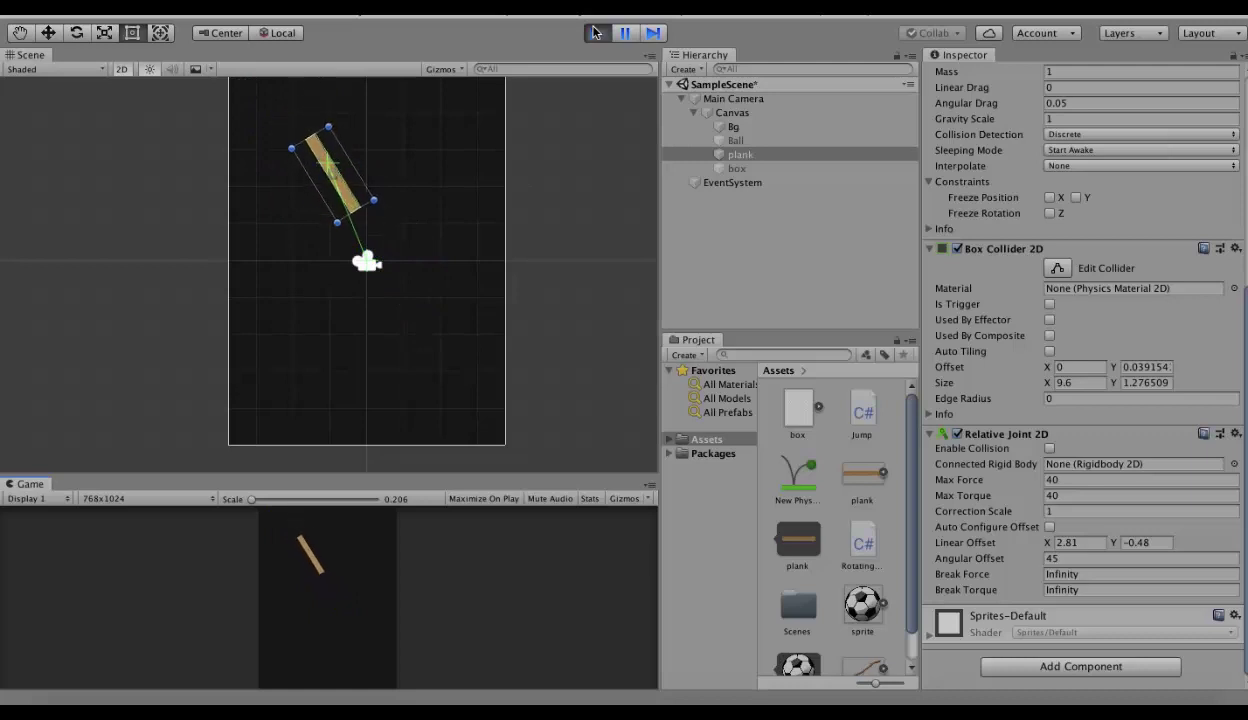
{"action": "key", "text": "w"}
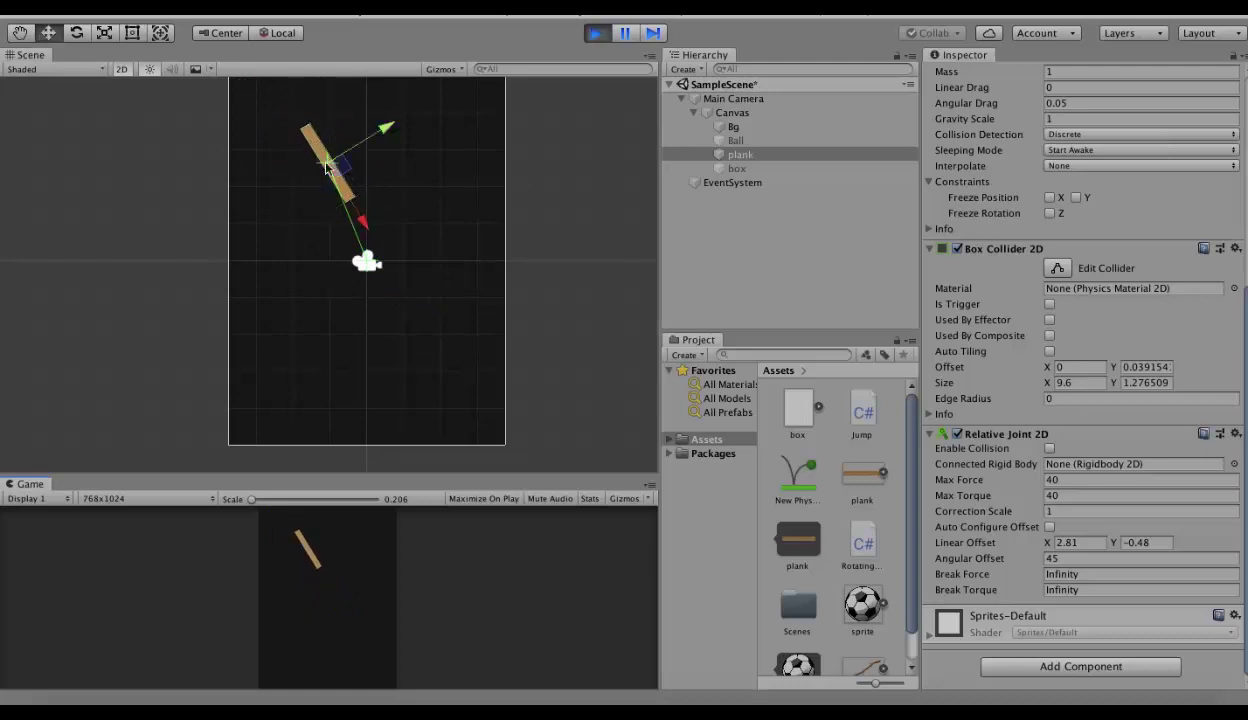
{"action": "key", "text": "ctrl+p"}
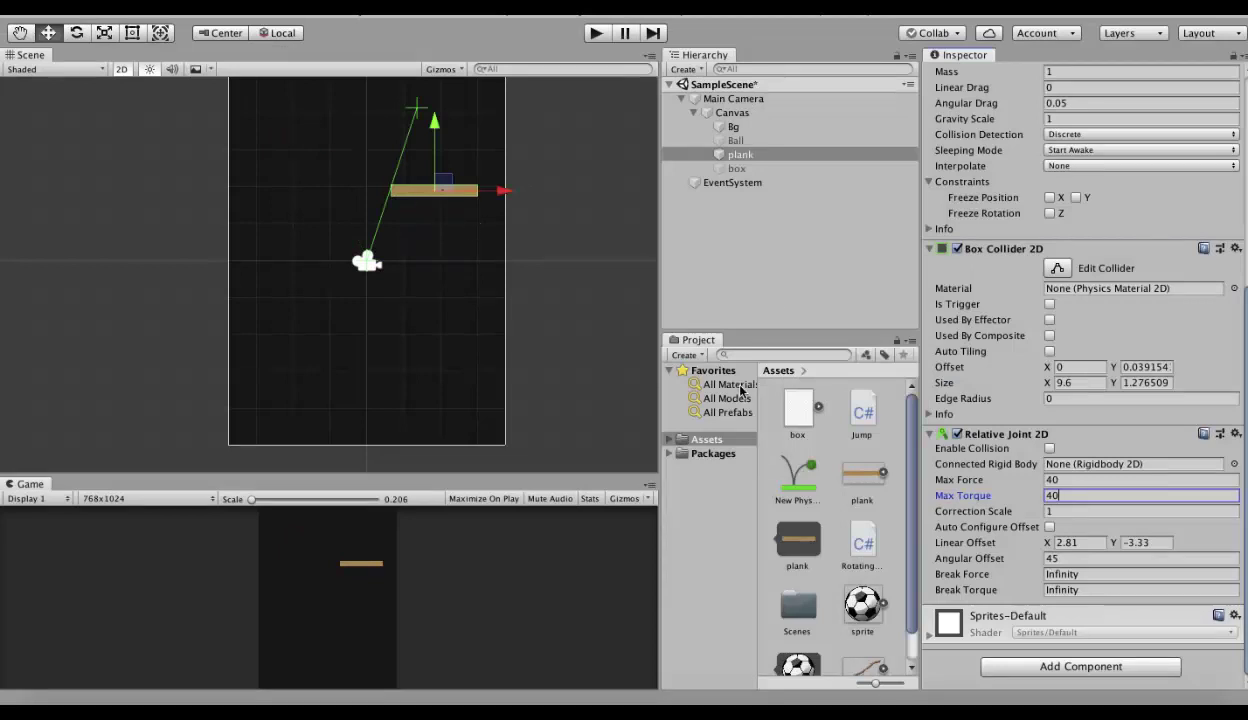
Set the plank joint's Max Force and Max Torque to 1000, save the scene and test the plank in play mode.
{"action": "left_click", "coordinate": [1069, 480]}
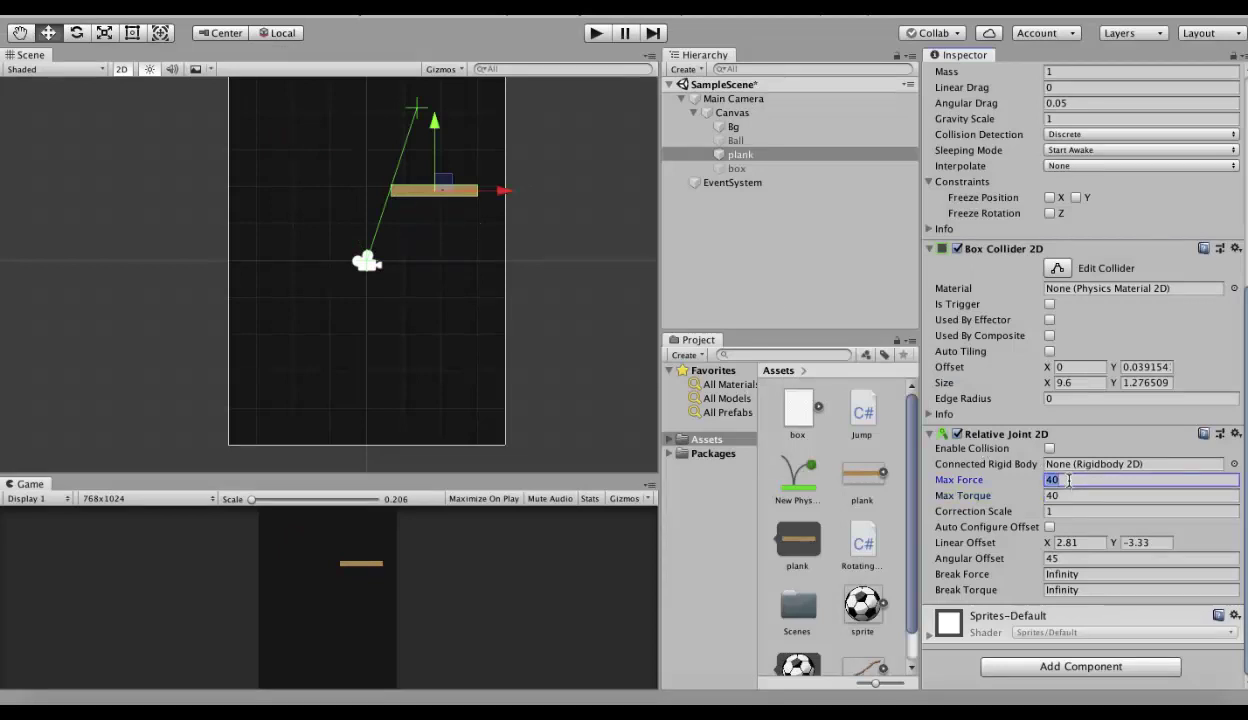
{"action": "key", "text": "Tab"}
{"action": "type", "text": "1"}
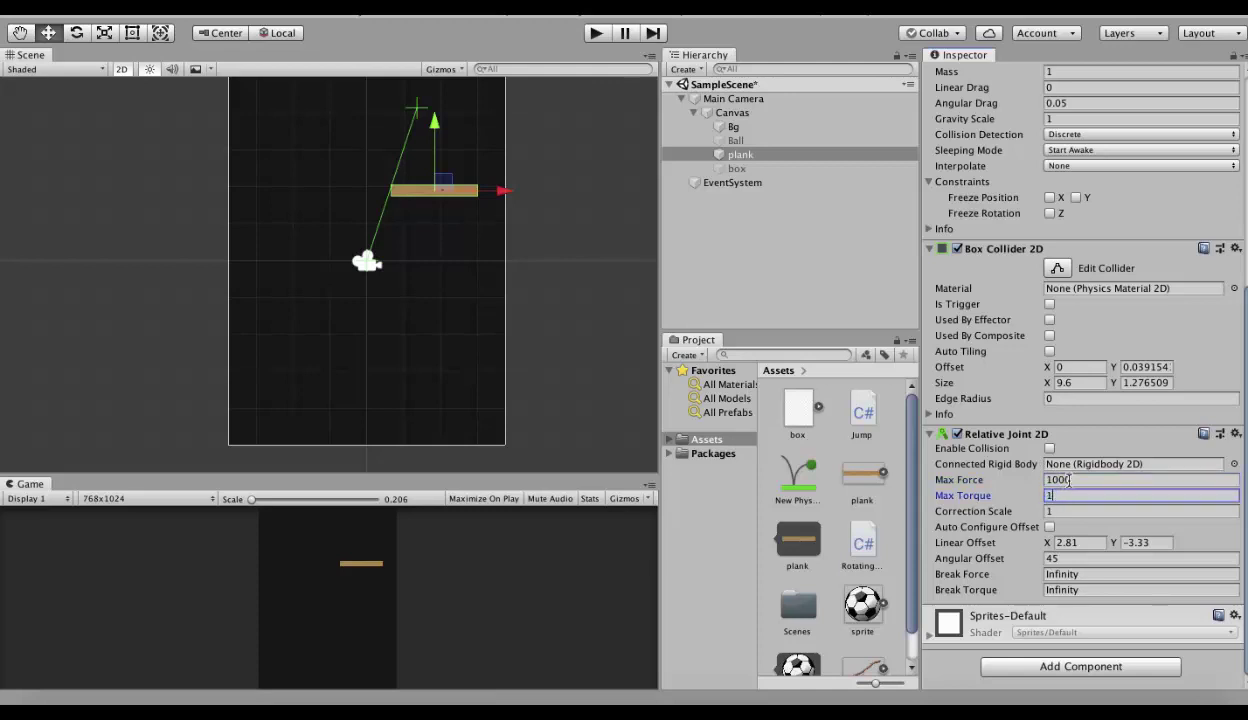
{"action": "type", "text": "000"}
{"action": "key", "text": "super+s"}
{"action": "left_click", "coordinate": [596, 34]}
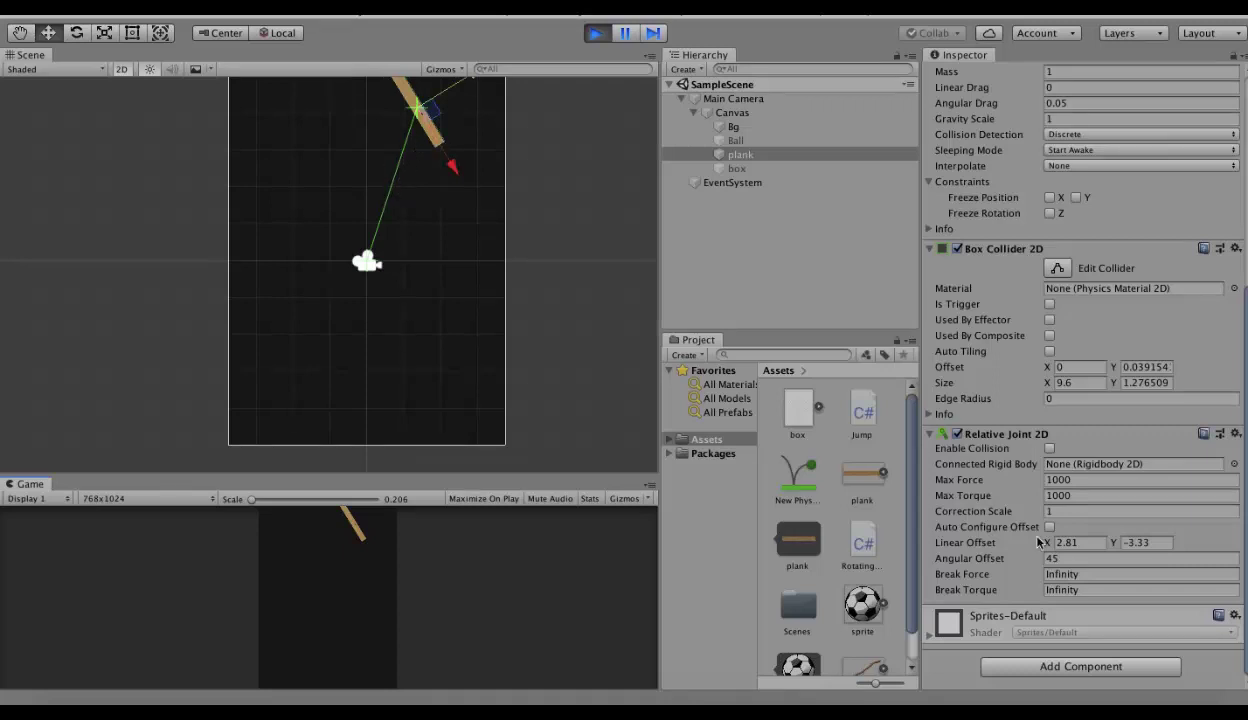
{"action": "scroll", "coordinate": [550, 238], "scroll_direction": "down", "scroll_amount": 2}
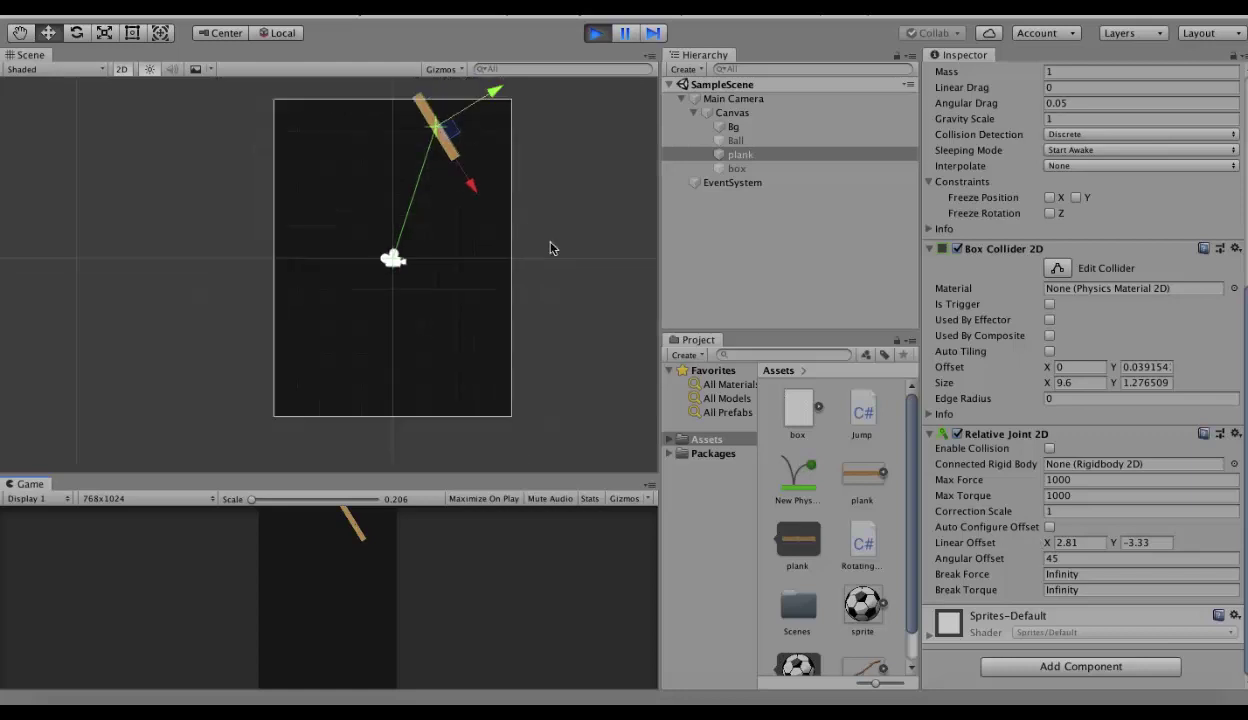
{"action": "key", "text": "ctrl+p"}
Turn on Auto Configure Offset for the plank's joint and set its Max Force and Max Torque to 40.
{"action": "left_click", "coordinate": [1049, 527]}
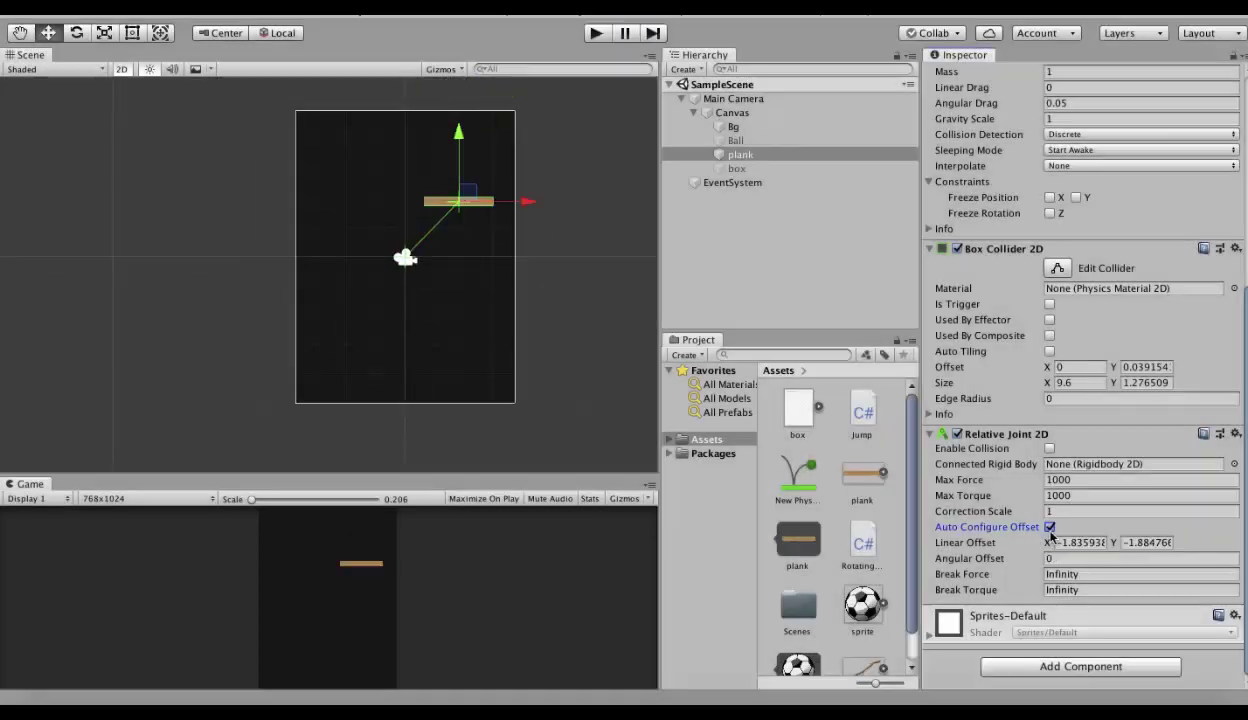
{"action": "left_click", "coordinate": [1060, 480]}
{"action": "type", "text": "40"}
{"action": "key", "text": "Tab"}
{"action": "type", "text": "40"}
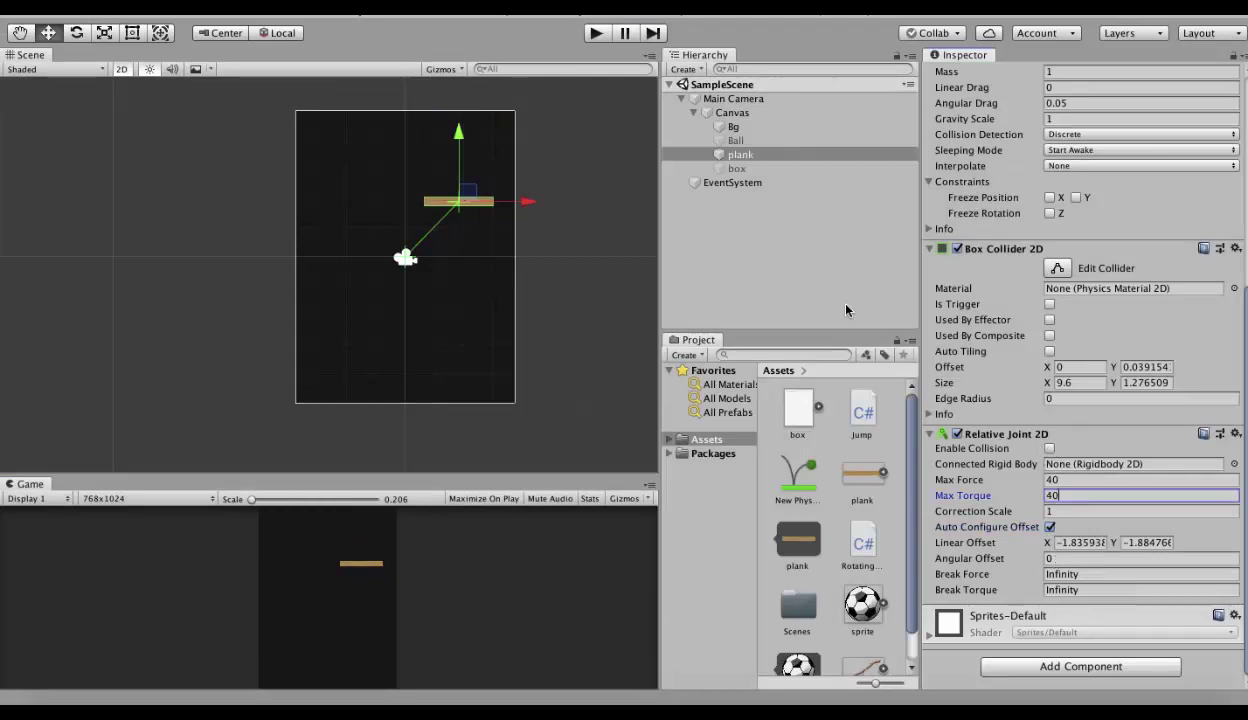
Duplicate the plank and rename the copy plank2.
{"action": "left_click", "coordinate": [744, 152]}
{"action": "key", "text": "super+d"}
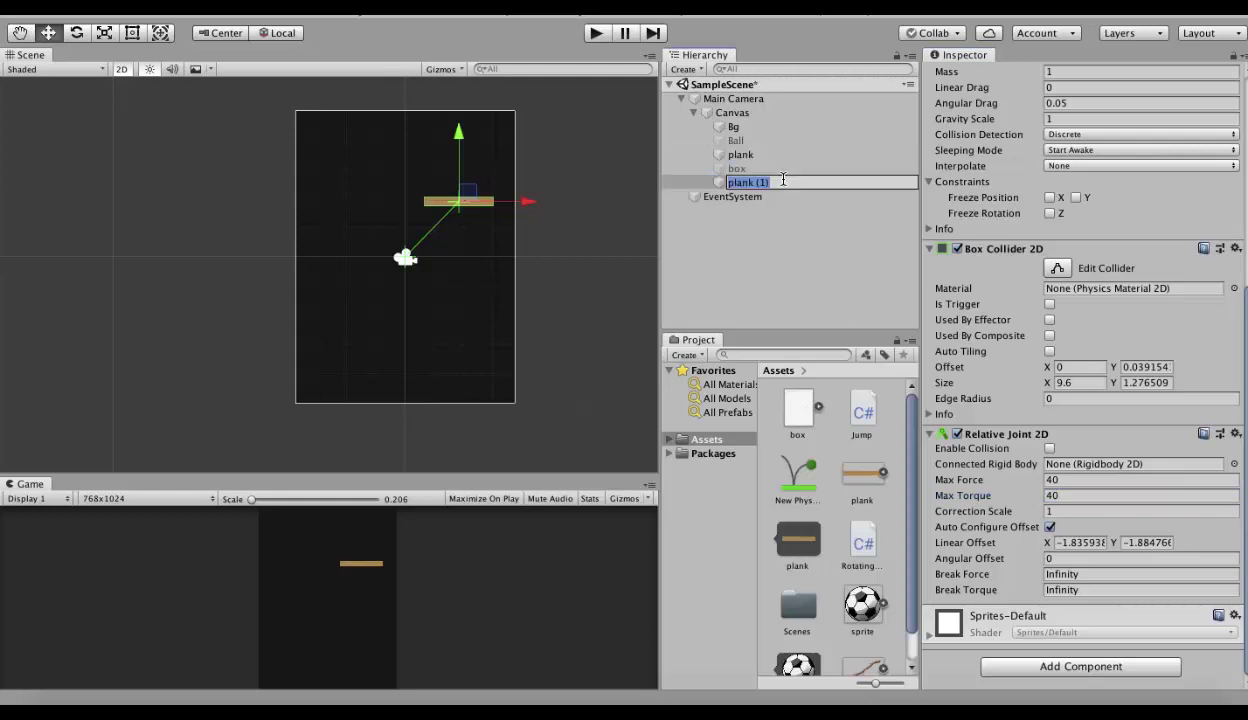
{"action": "left_click", "coordinate": [783, 179]}
{"action": "key", "text": "BackSpace"}
{"action": "key", "text": "BackSpace"}
{"action": "type", "text": "2"}
{"action": "key", "text": "Return"}
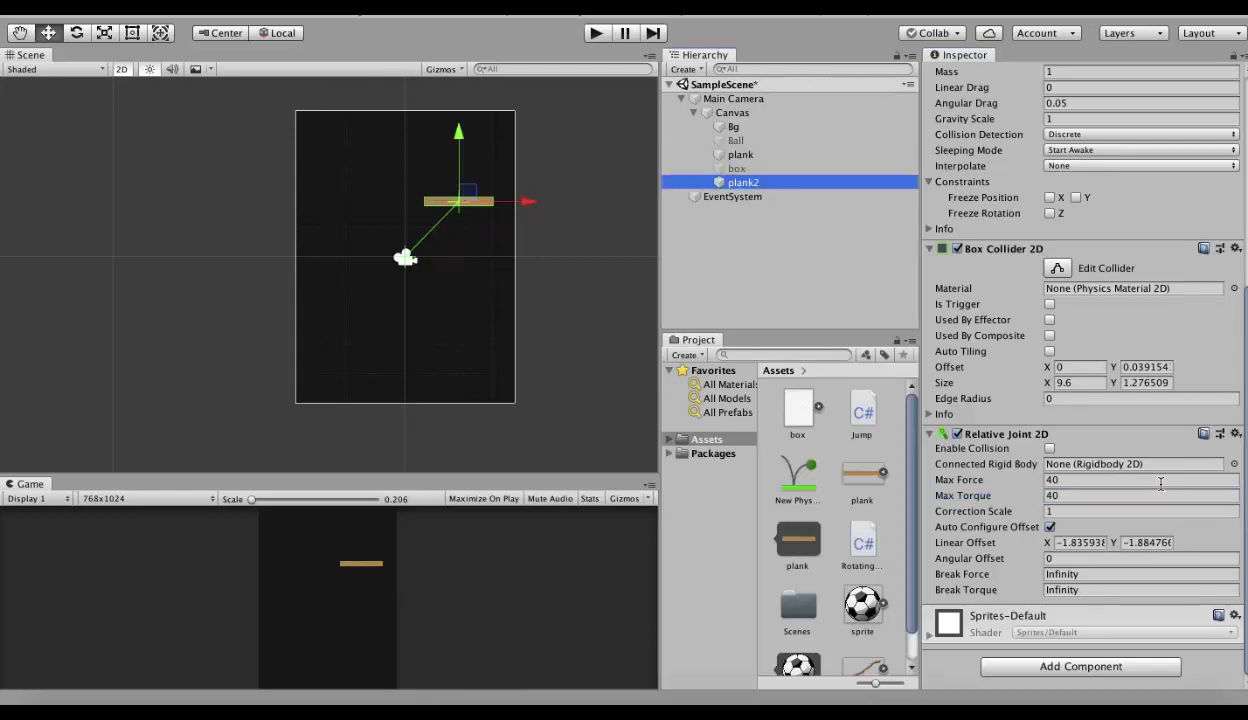
Remove the Relative Joint 2D and Rigidbody 2D components from plank2 and place it just below the original plank.
{"action": "left_click", "coordinate": [1236, 434]}
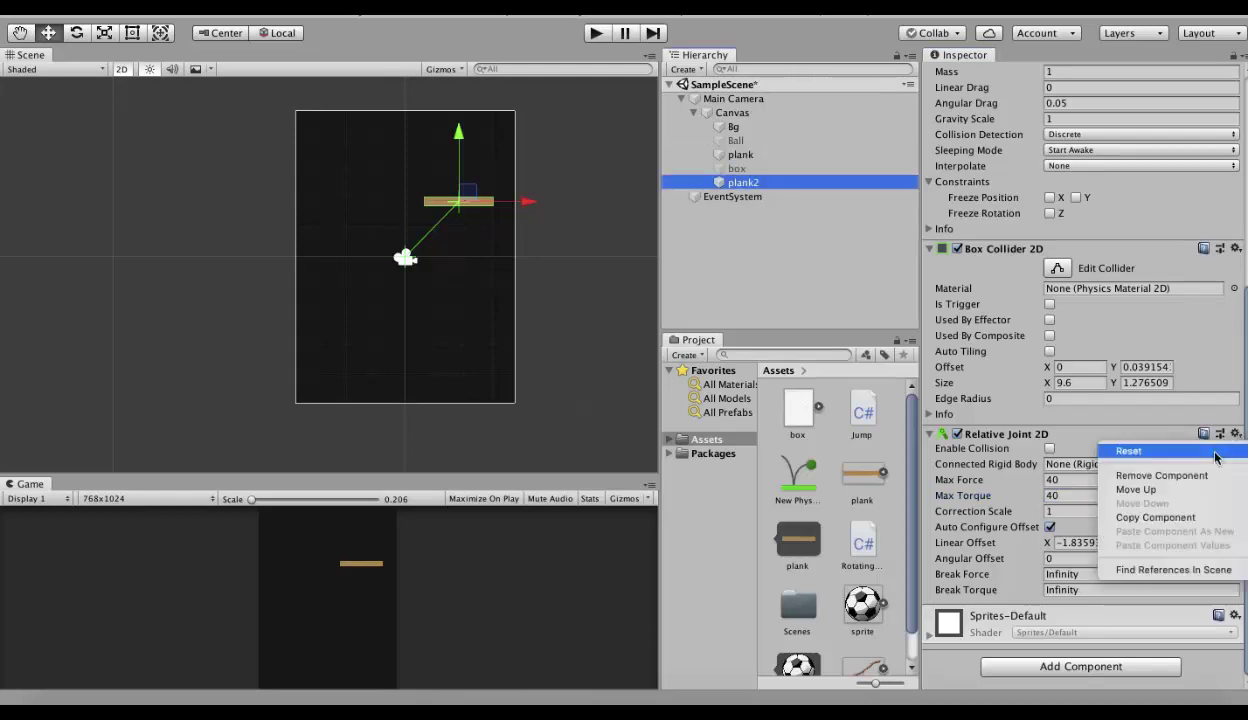
{"action": "left_click", "coordinate": [1166, 473]}
{"action": "left_click", "coordinate": [475, 203]}
{"action": "key", "text": "t"}
{"action": "left_click_drag", "start_coordinate": [475, 203], "coordinate": [477, 246]}
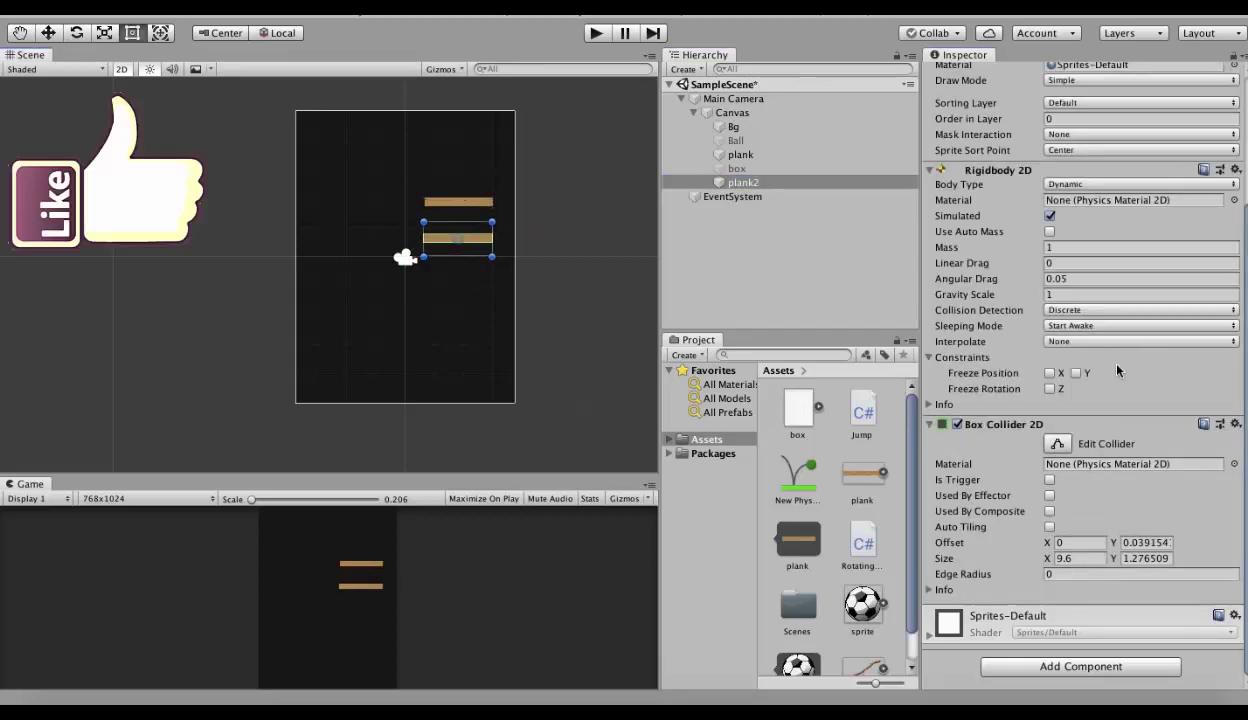
{"action": "left_click", "coordinate": [1236, 170]}
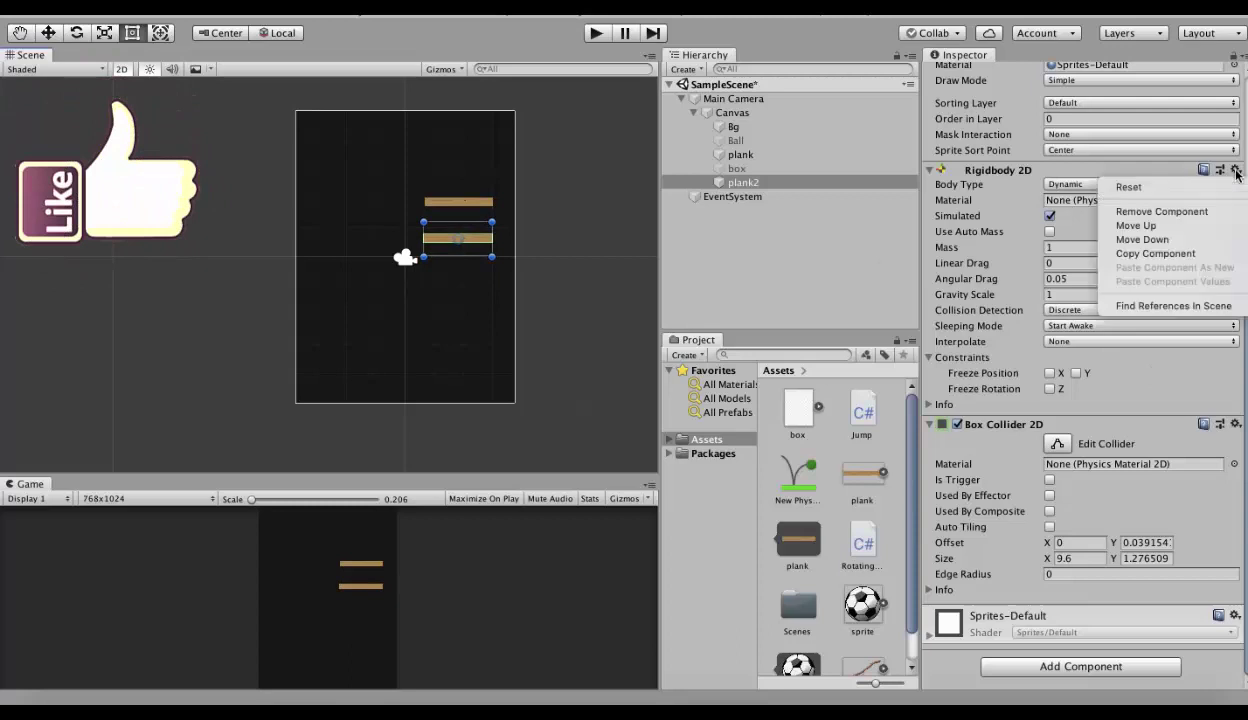
{"action": "left_click", "coordinate": [1161, 211]}
Reactivate the Ball, move it above the planks to Pos X -195, Y -128, and test the scene in play mode.
{"action": "left_click", "coordinate": [736, 140]}
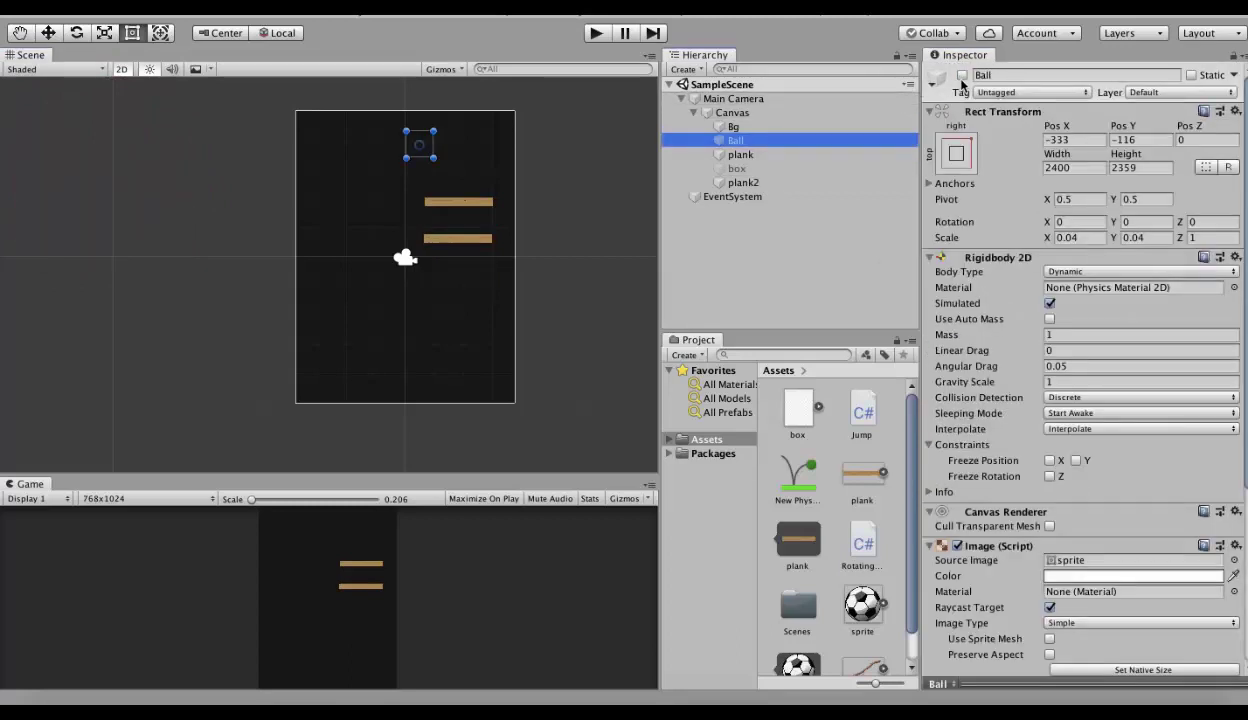
{"action": "left_click", "coordinate": [962, 75]}
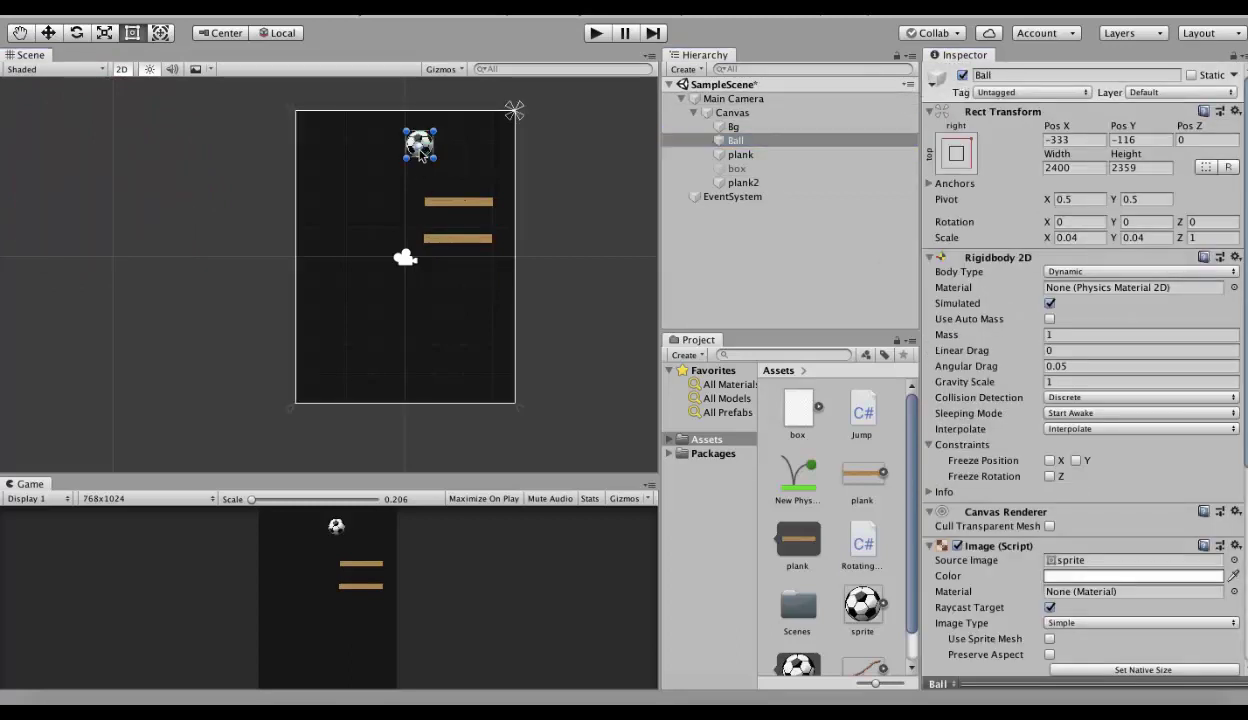
{"action": "left_click_drag", "start_coordinate": [420, 150], "coordinate": [460, 150]}
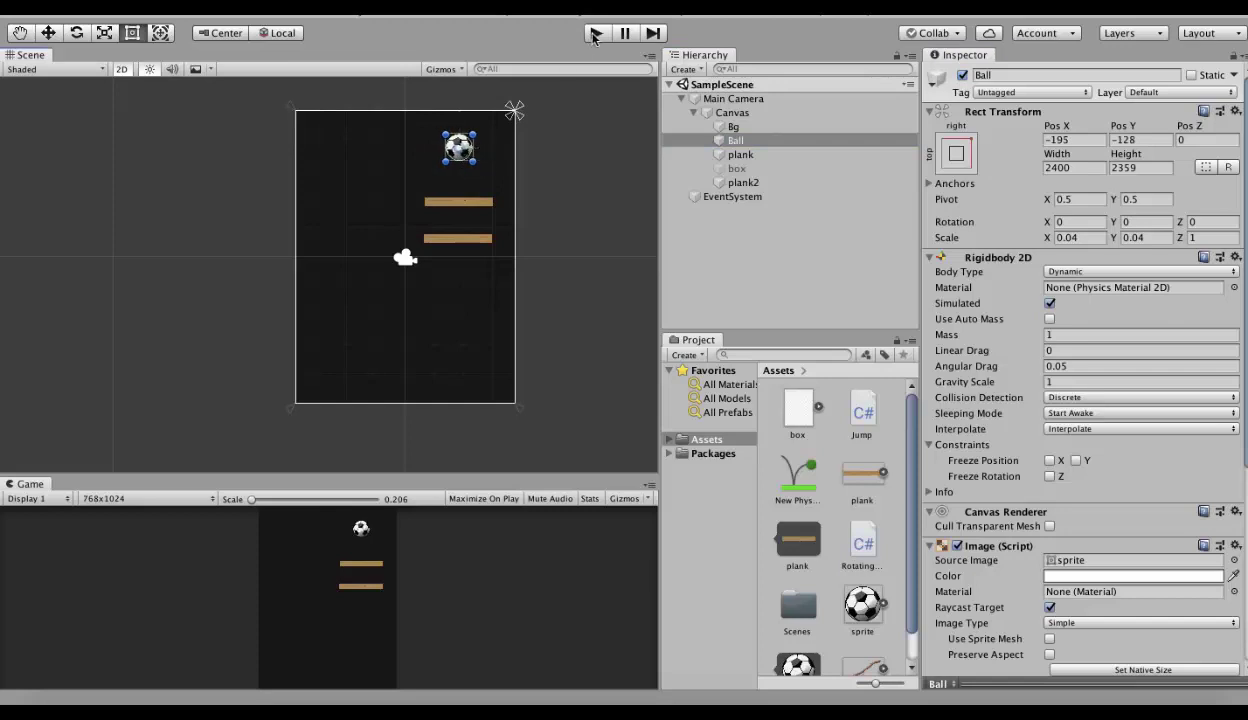
{"action": "left_click", "coordinate": [595, 34]}
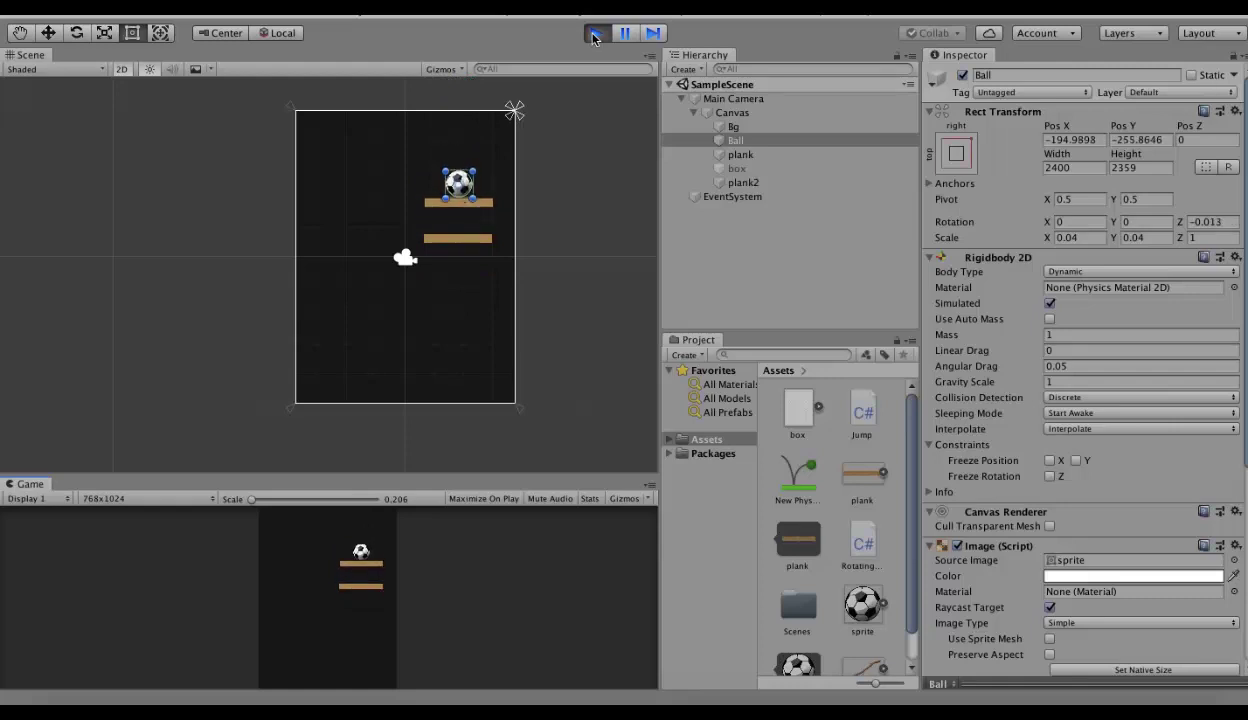
{"action": "left_click", "coordinate": [595, 33]}
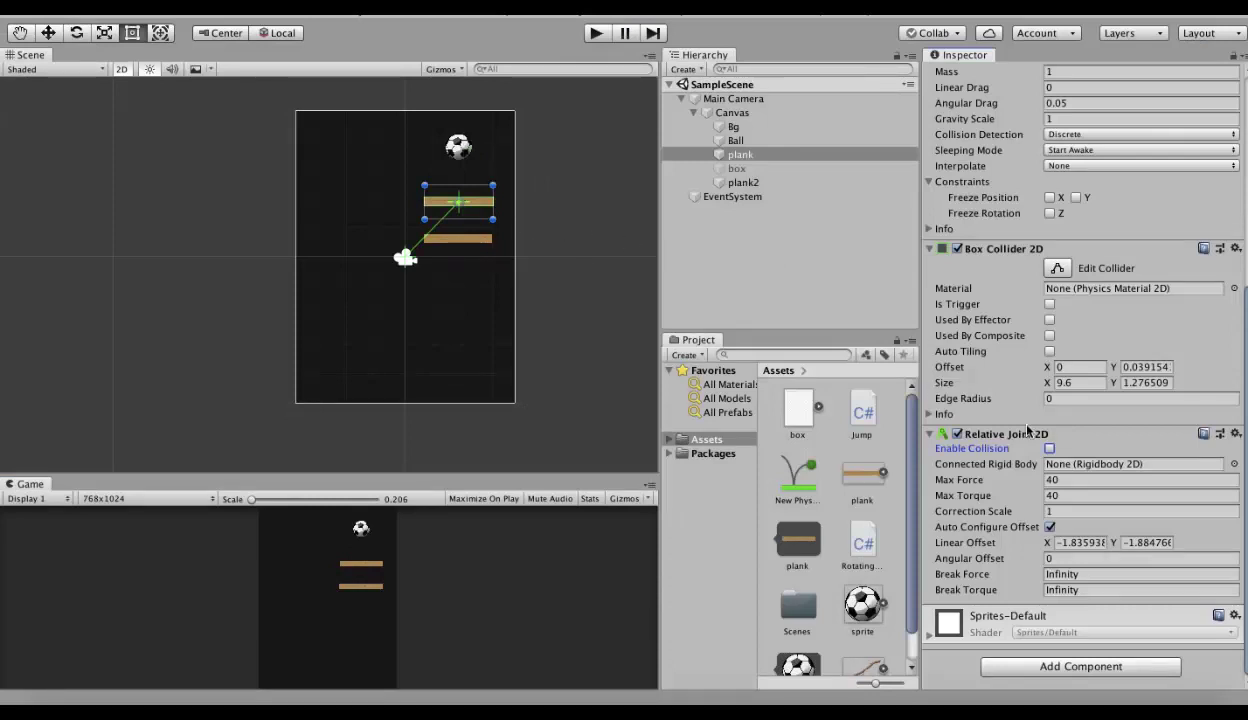
Turn on Enable Collision for the original plank's Relative Joint 2D and test the scene in play mode.
{"action": "left_click", "coordinate": [1050, 449]}
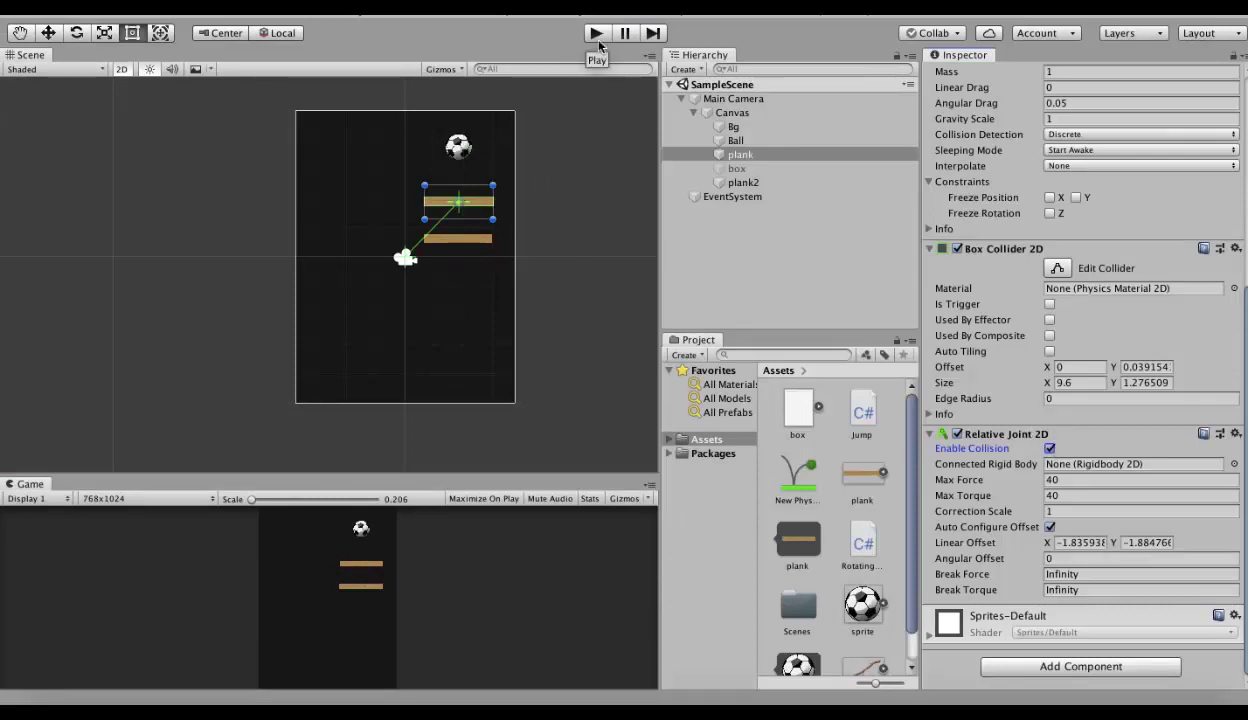
{"action": "left_click", "coordinate": [595, 33]}
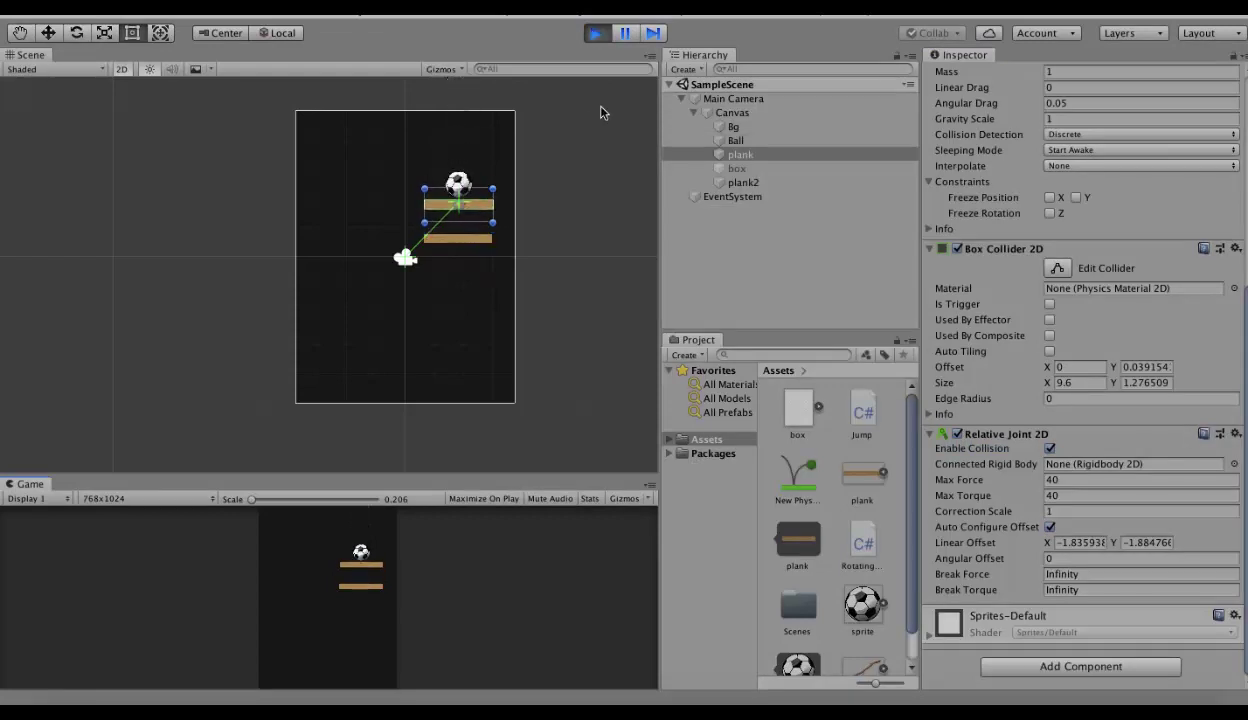
{"action": "left_click", "coordinate": [1049, 448]}
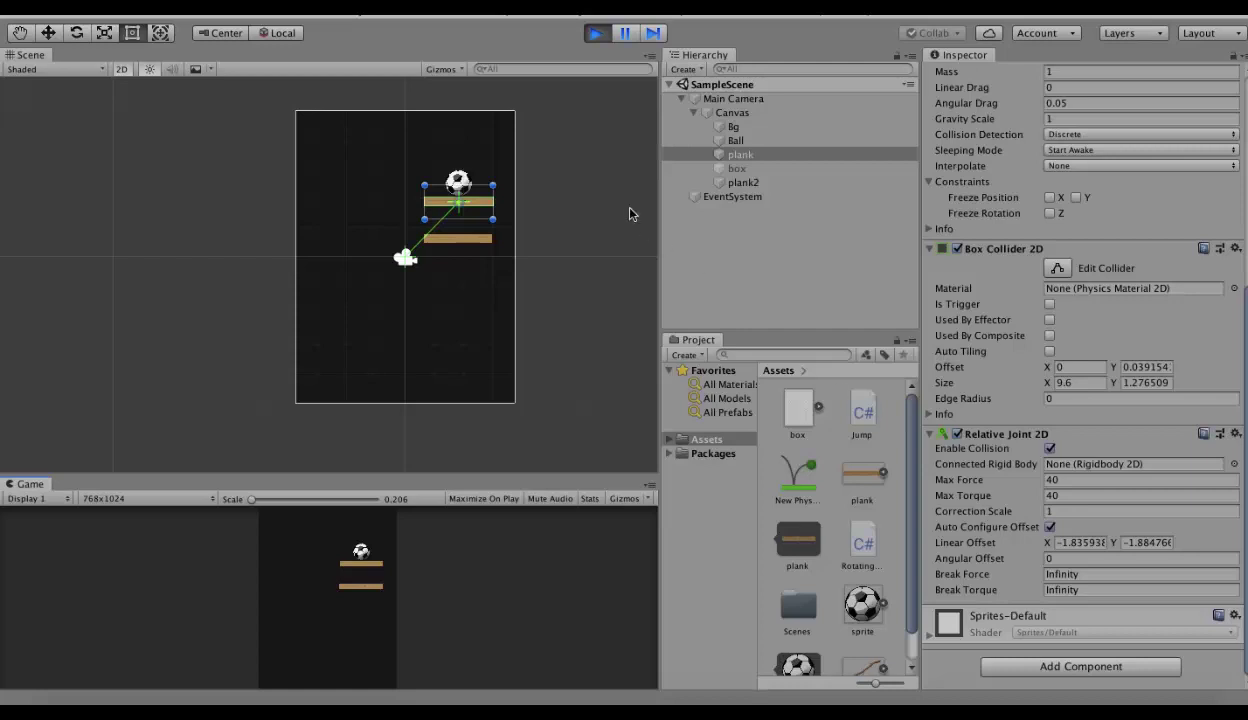
{"action": "key", "text": "ctrl+p"}
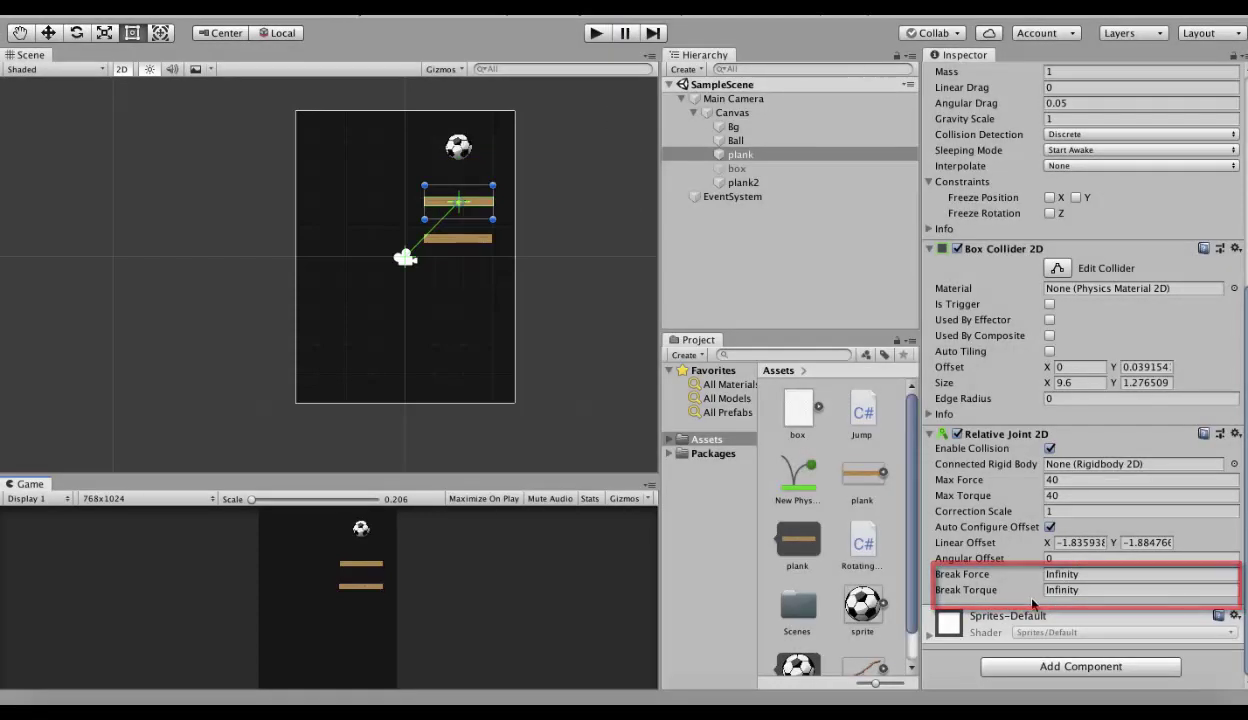
Deactivate plank2, then set the original plank joint's Break Force to 30 and test it in play mode.
{"action": "left_click", "coordinate": [750, 183]}
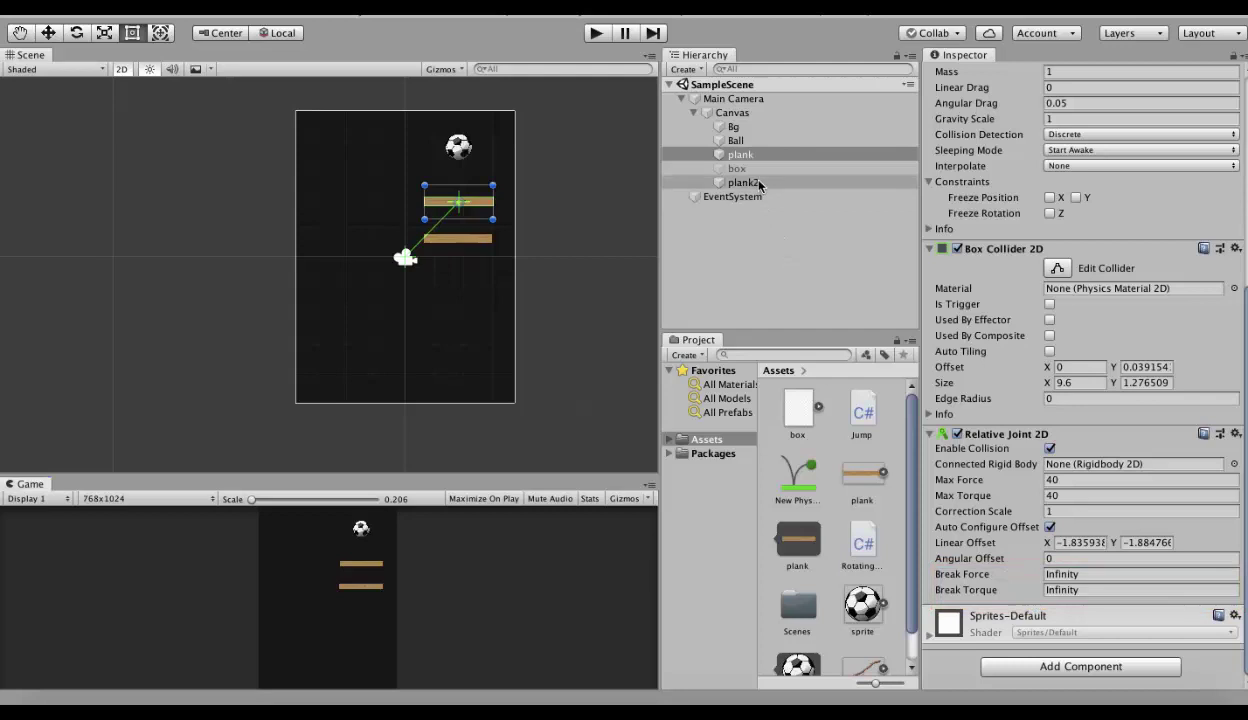
{"action": "left_click", "coordinate": [962, 76]}
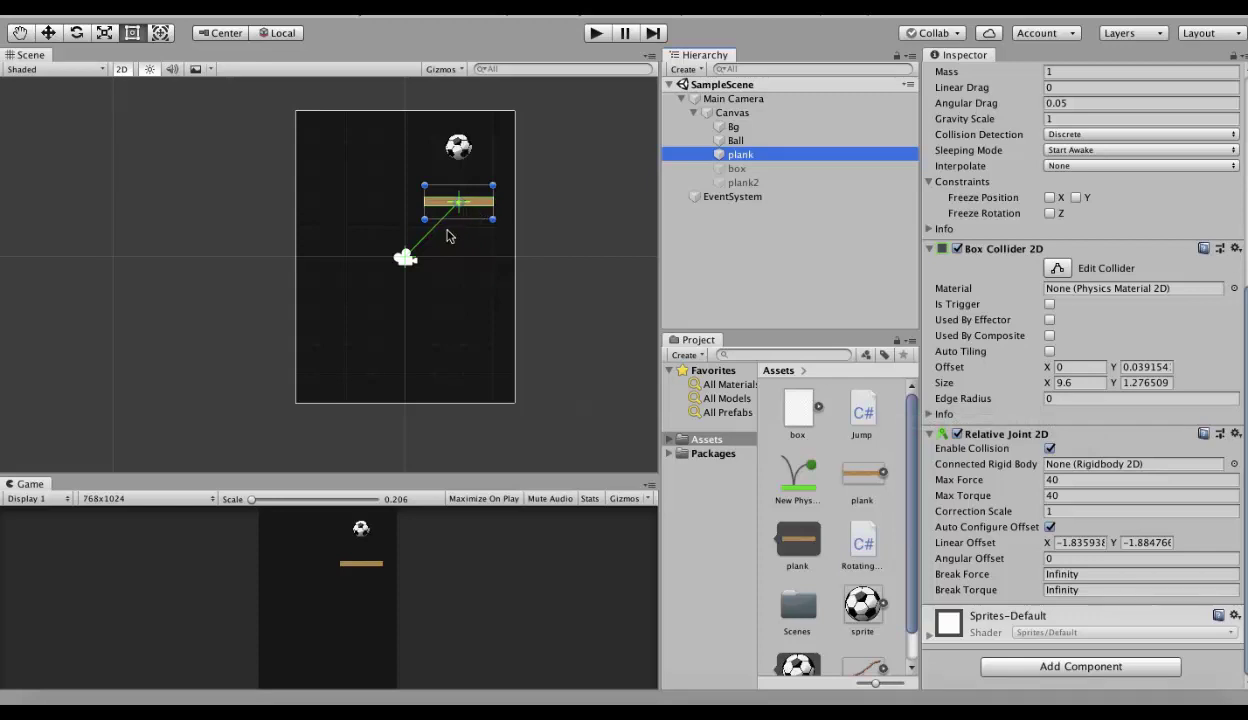
{"action": "left_click", "coordinate": [1067, 574]}
{"action": "type", "text": "30"}
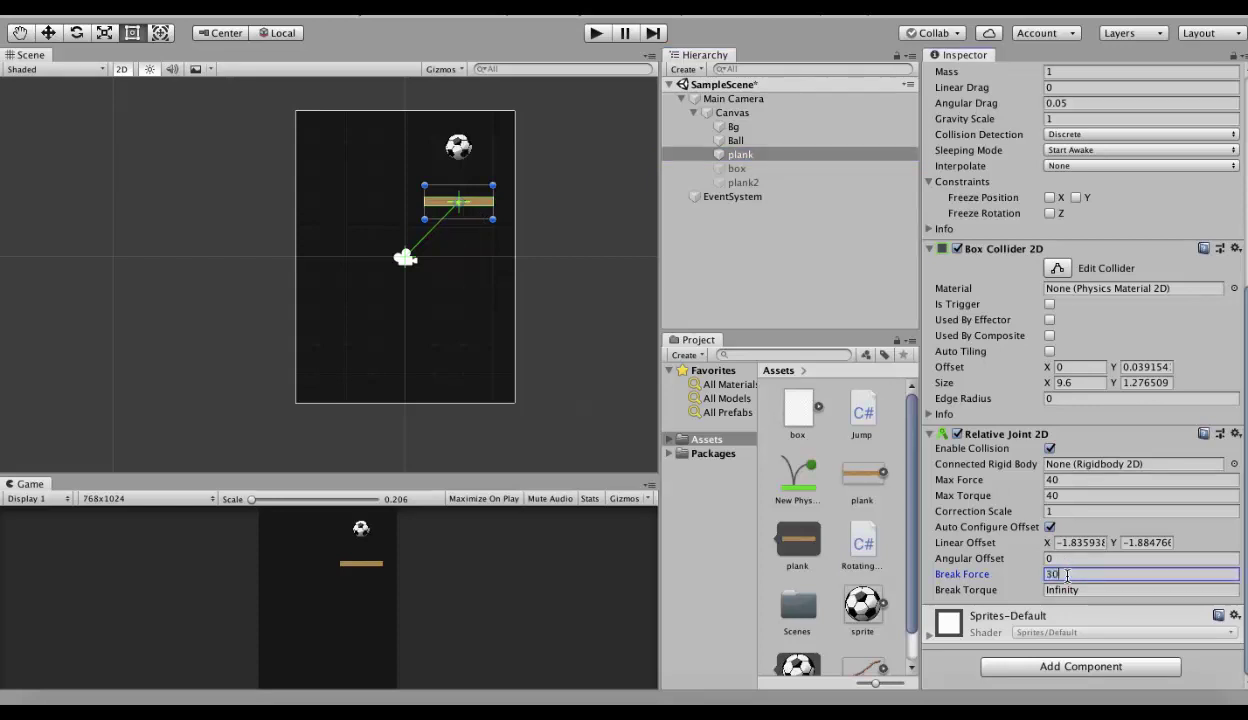
{"action": "left_click", "coordinate": [596, 36]}
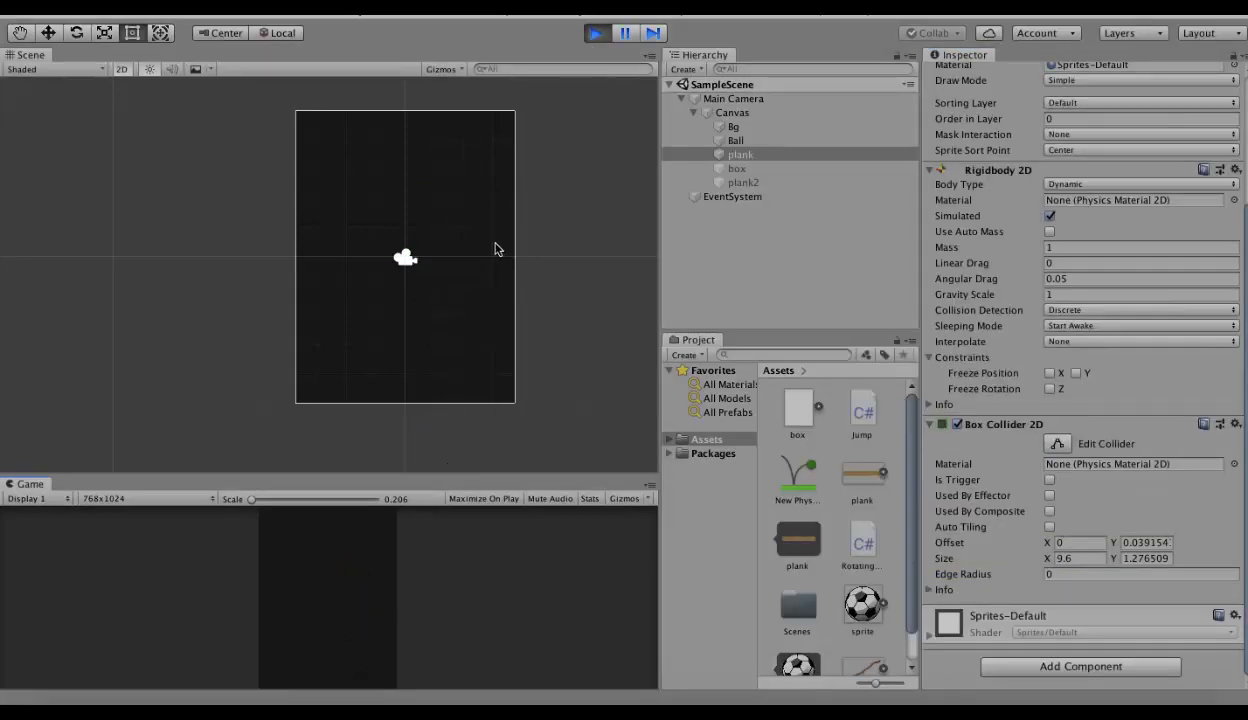
{"action": "left_click", "coordinate": [592, 34]}
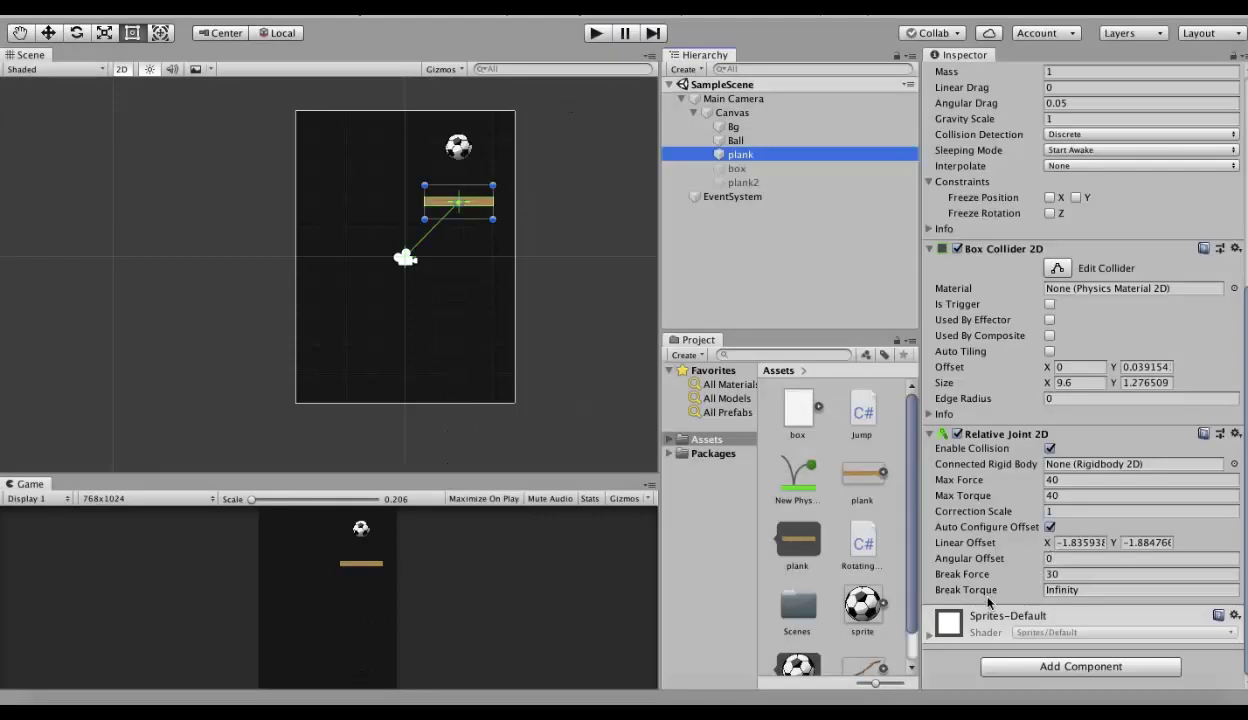
Set the plank joint's Break Torque to 45 and run the scene with the Ball moved slightly left of the plank's centre.
{"action": "left_click", "coordinate": [1075, 590]}
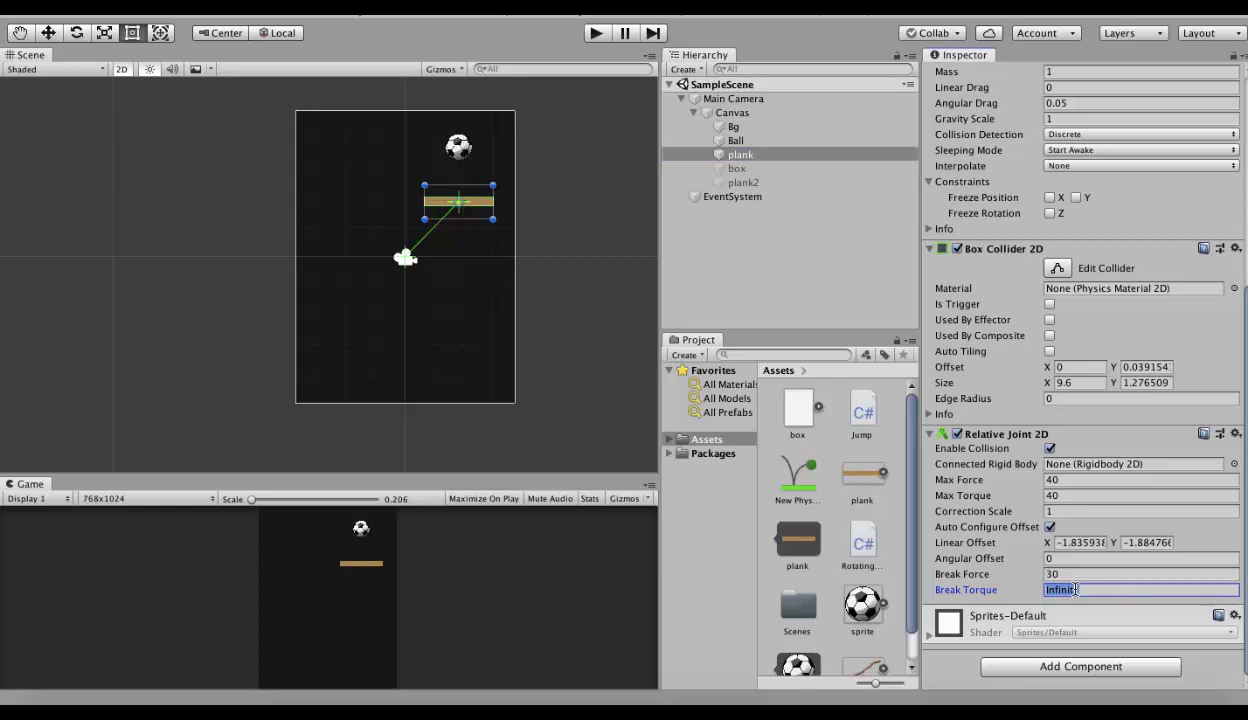
{"action": "type", "text": "45"}
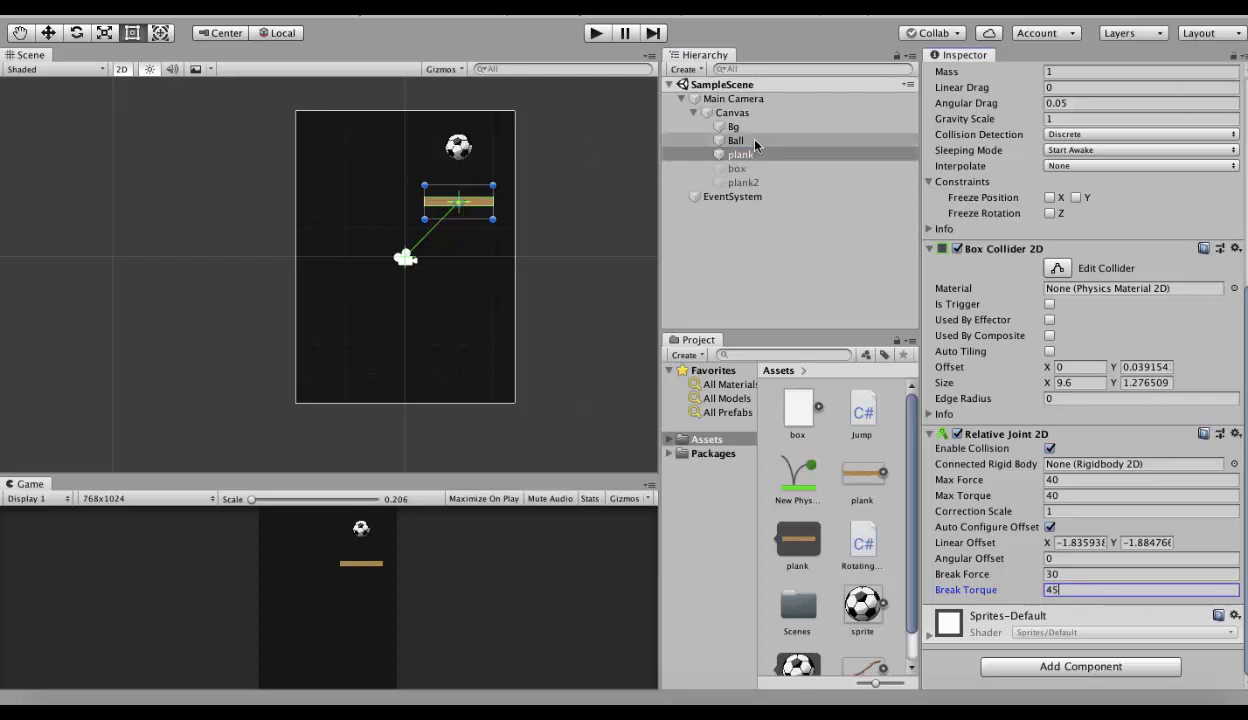
{"action": "left_click", "coordinate": [755, 142]}
{"action": "left_click", "coordinate": [465, 160]}
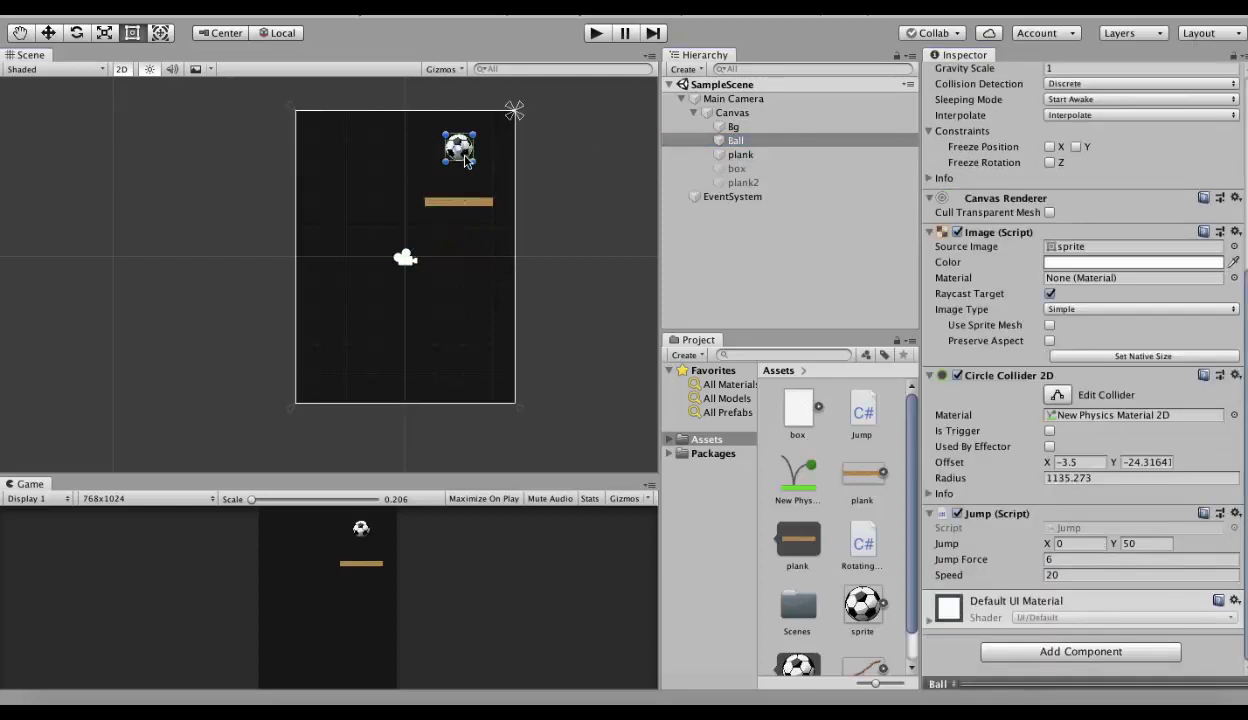
{"action": "left_click_drag", "start_coordinate": [465, 160], "coordinate": [449, 159]}
{"action": "left_click", "coordinate": [594, 34]}
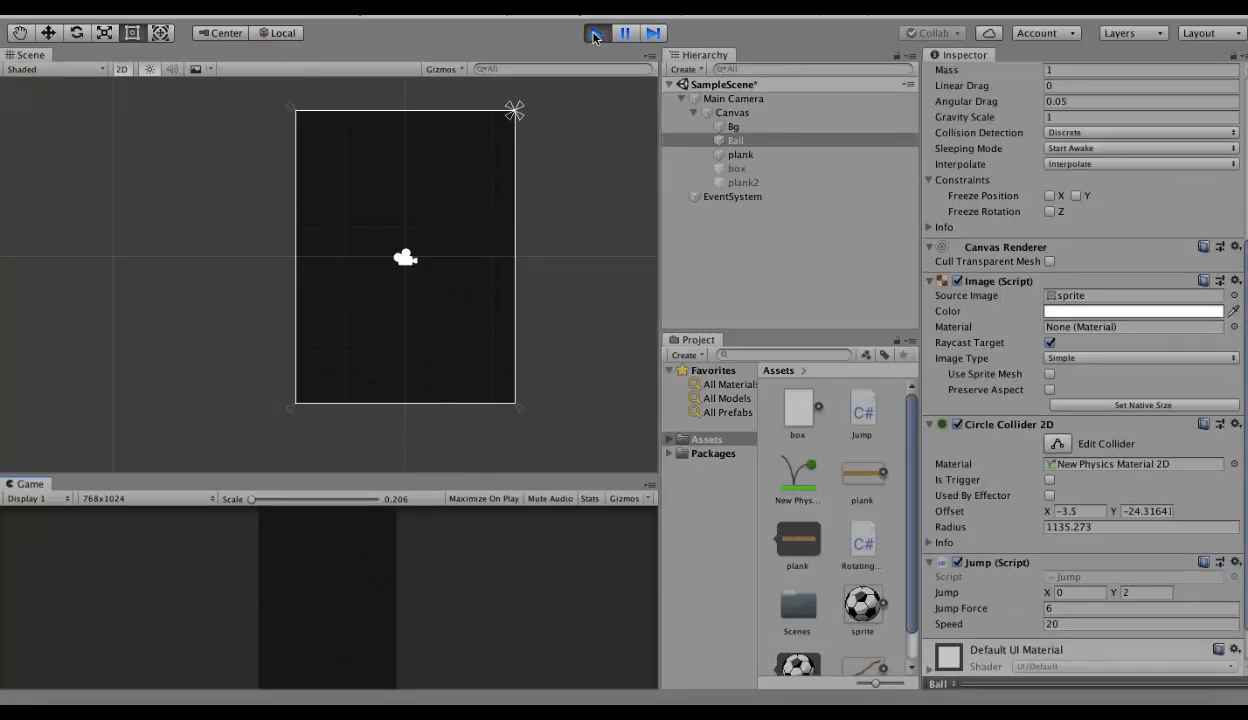
Stop the test and set the plank joint's Break Force and Break Torque back to Infinity.
{"action": "left_click", "coordinate": [594, 34]}
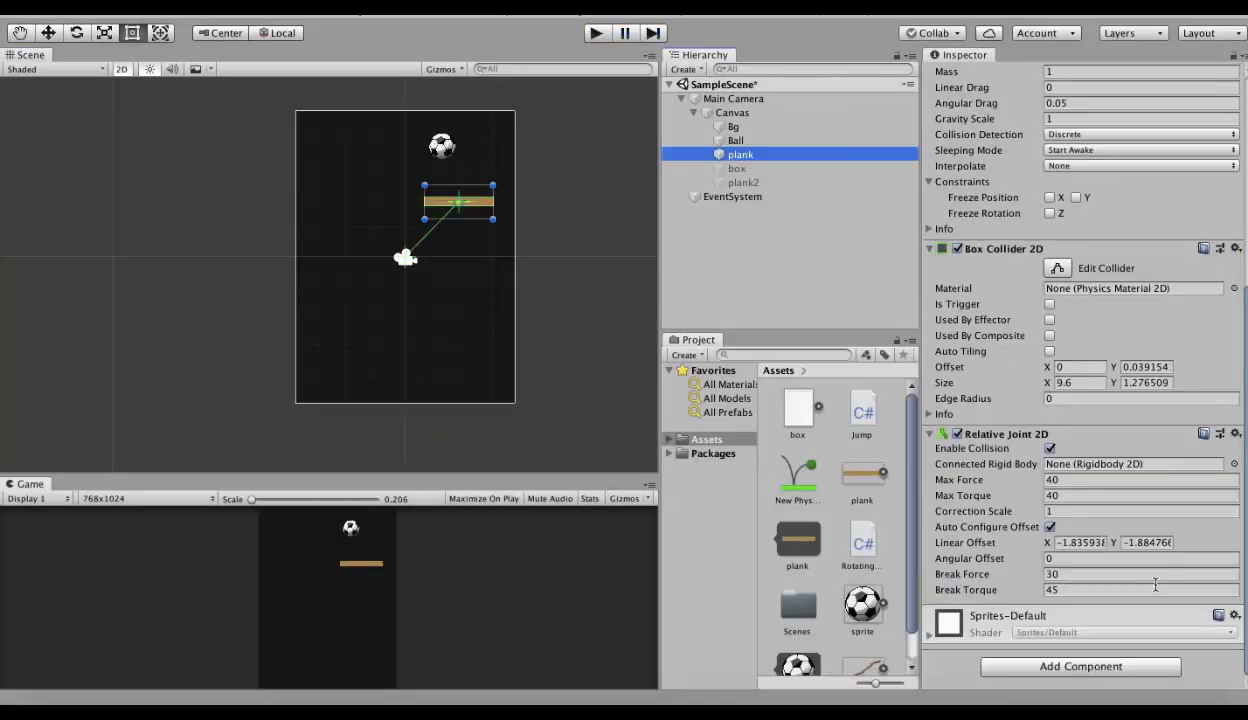
{"action": "left_click", "coordinate": [1155, 576]}
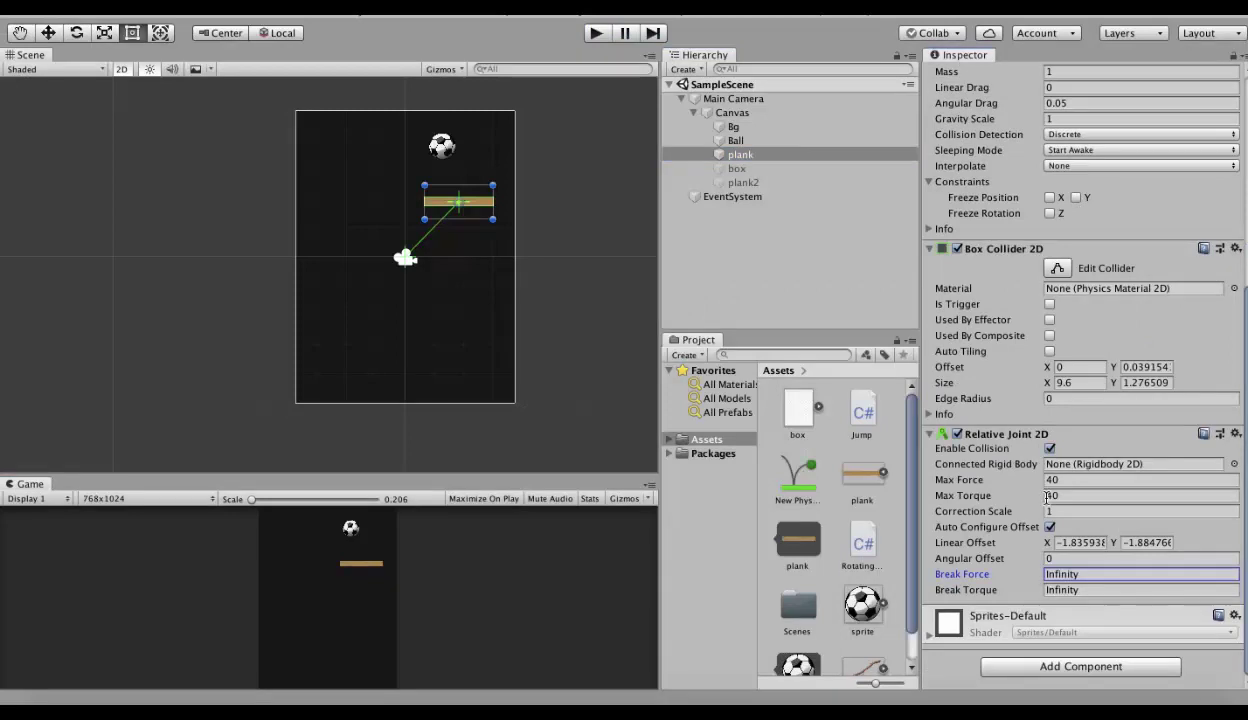
{"action": "mouse_move", "coordinate": [1026, 475]}
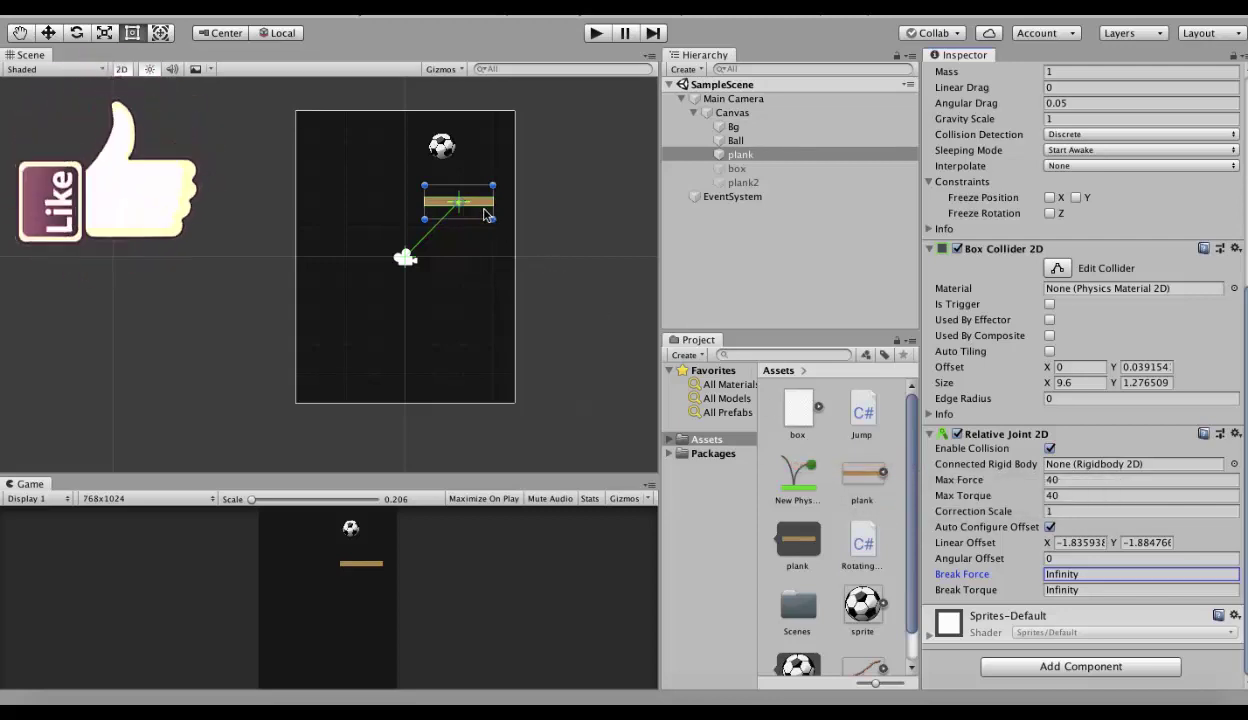
Activate the box and move the original plank beside it to about X 74, Y 126.
{"action": "left_click", "coordinate": [740, 155]}
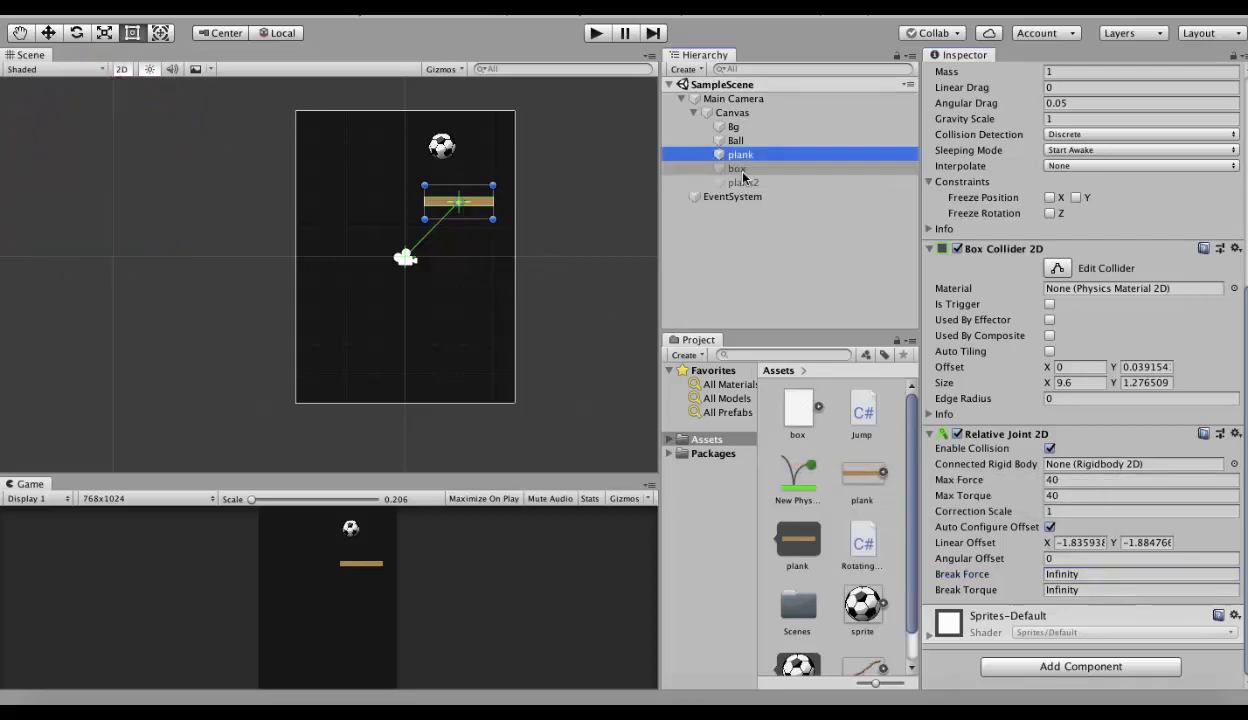
{"action": "left_click", "coordinate": [742, 172]}
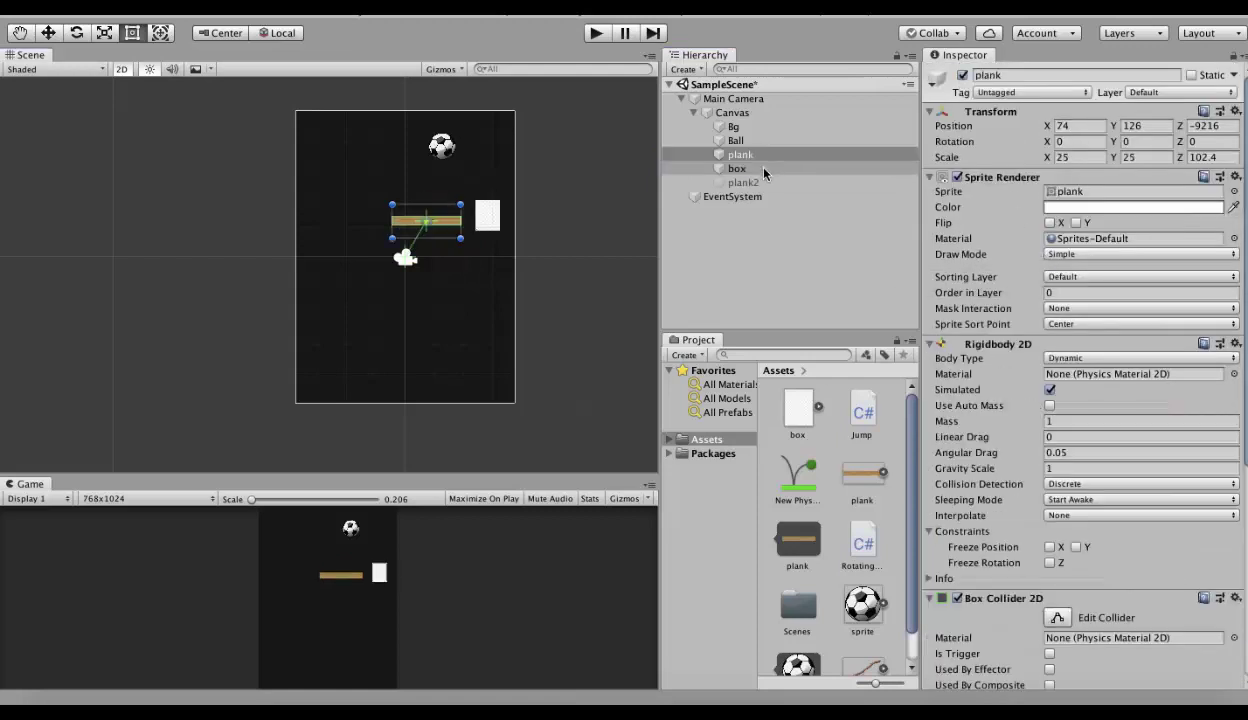
{"action": "left_click", "coordinate": [764, 172]}
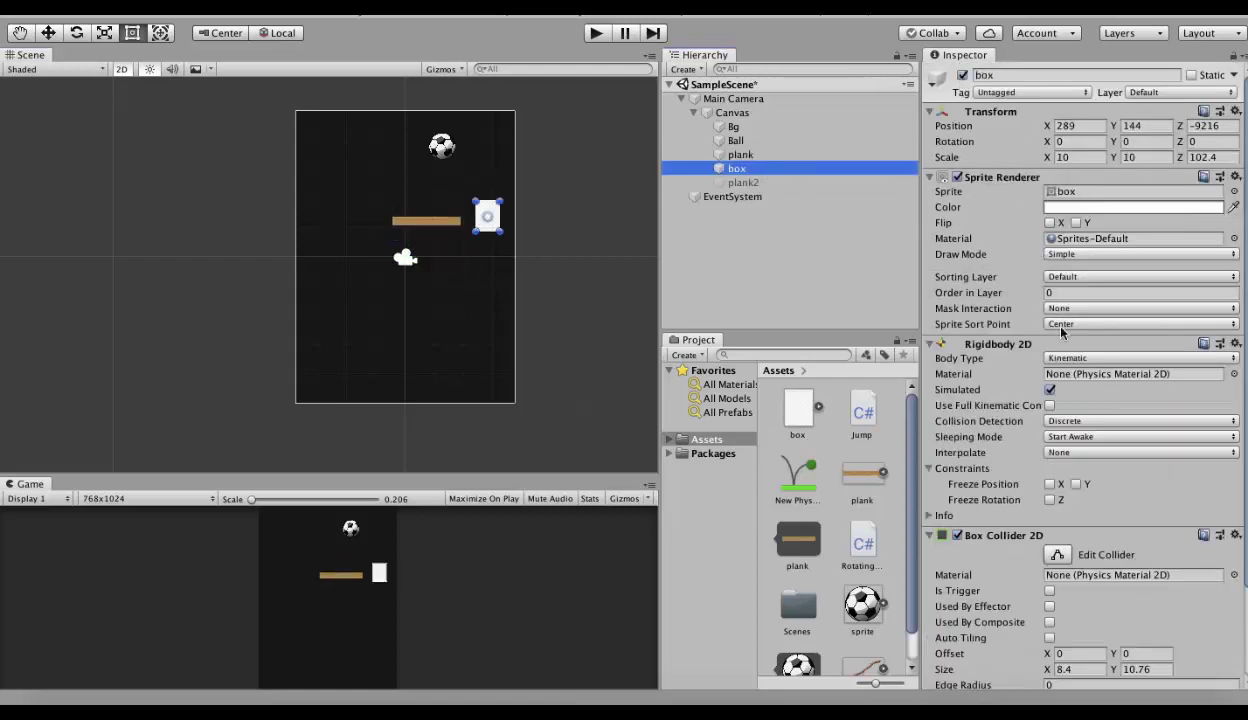
{"action": "scroll", "coordinate": [1018, 278], "scroll_direction": "down", "scroll_amount": 3}
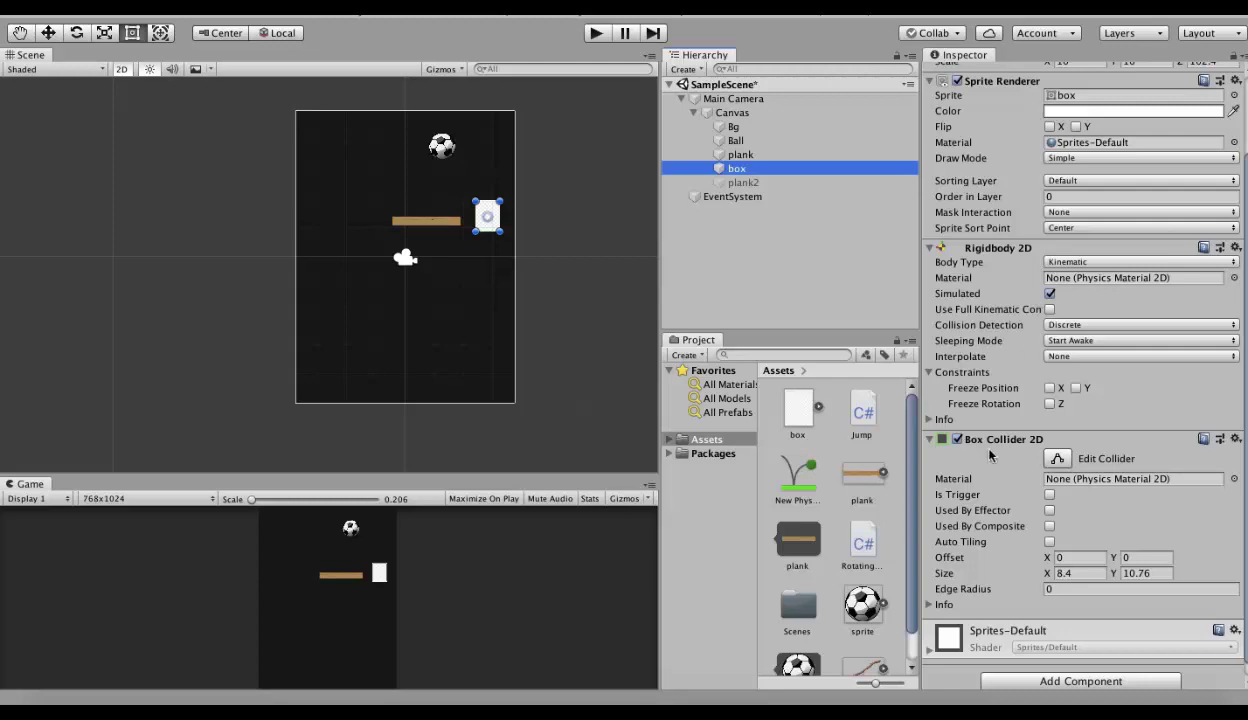
Assign the box as the Connected Rigid Body of the plank's Relative Joint 2D and nudge the plank up to about Y 131.
{"action": "left_click", "coordinate": [742, 155]}
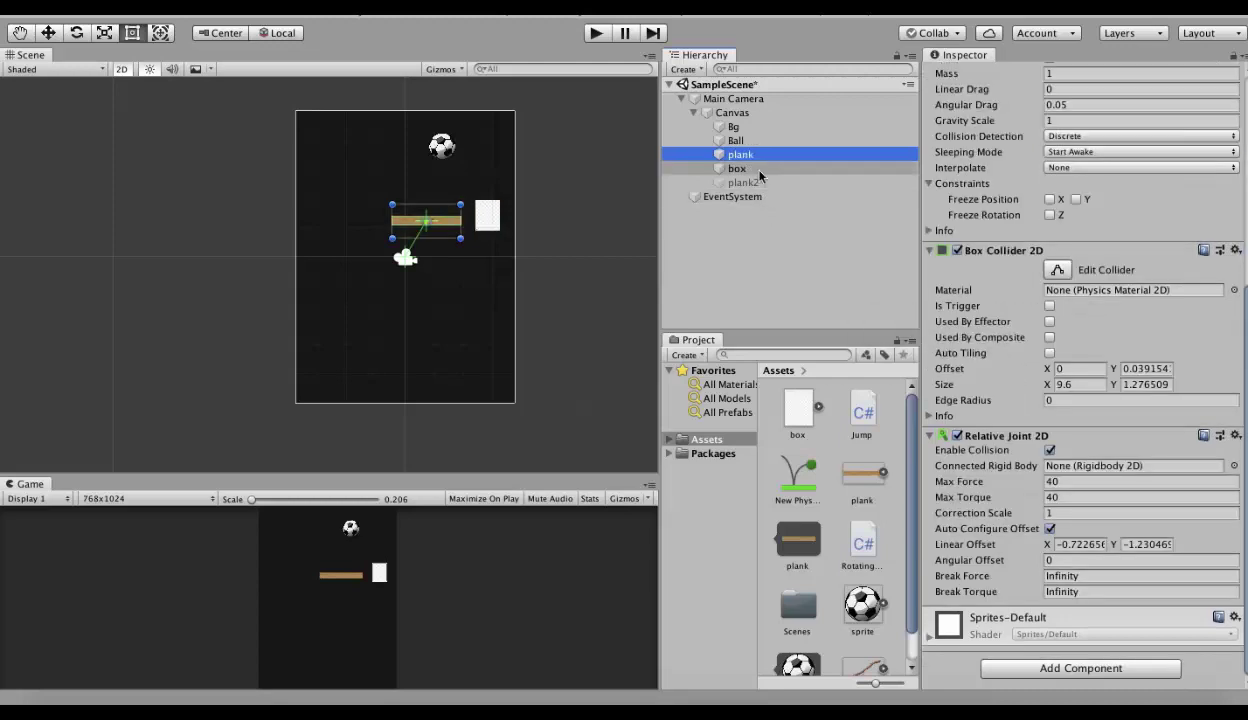
{"action": "left_click_drag", "start_coordinate": [738, 168], "coordinate": [1068, 467]}
{"action": "scroll", "coordinate": [456, 222], "scroll_direction": "up", "scroll_amount": 5}
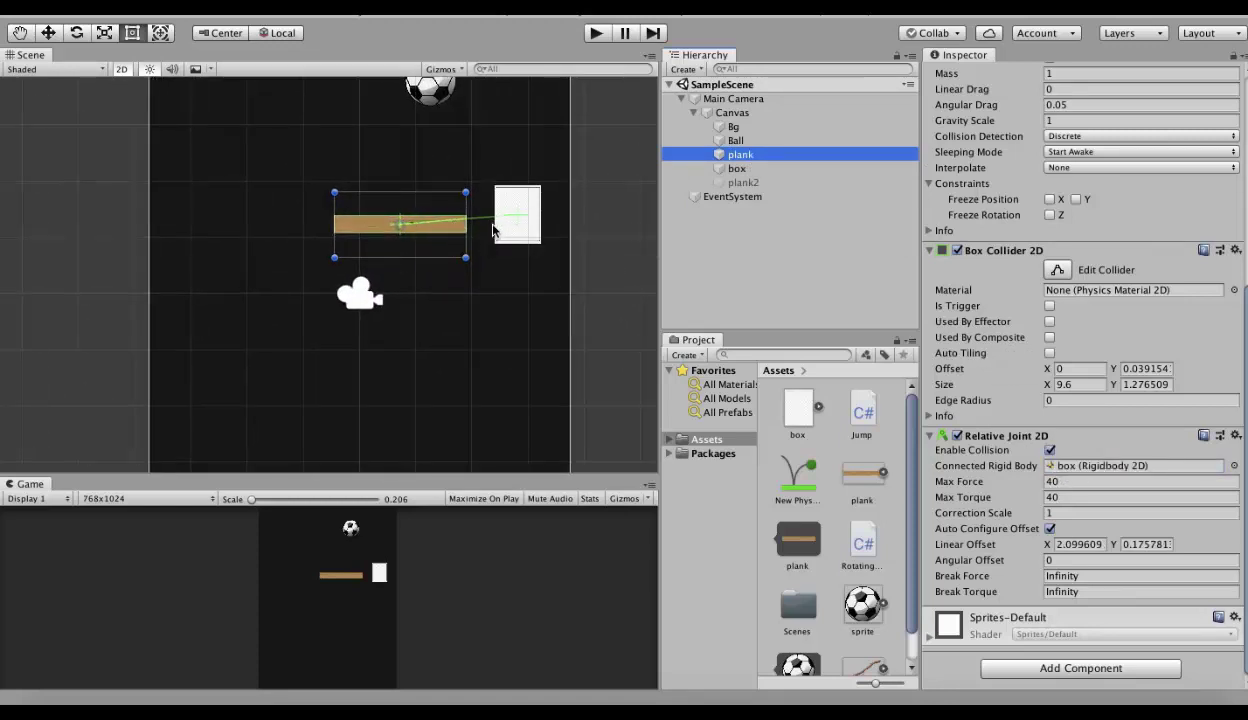
{"action": "left_click", "coordinate": [440, 236]}
{"action": "left_click_drag", "start_coordinate": [440, 236], "coordinate": [441, 225]}
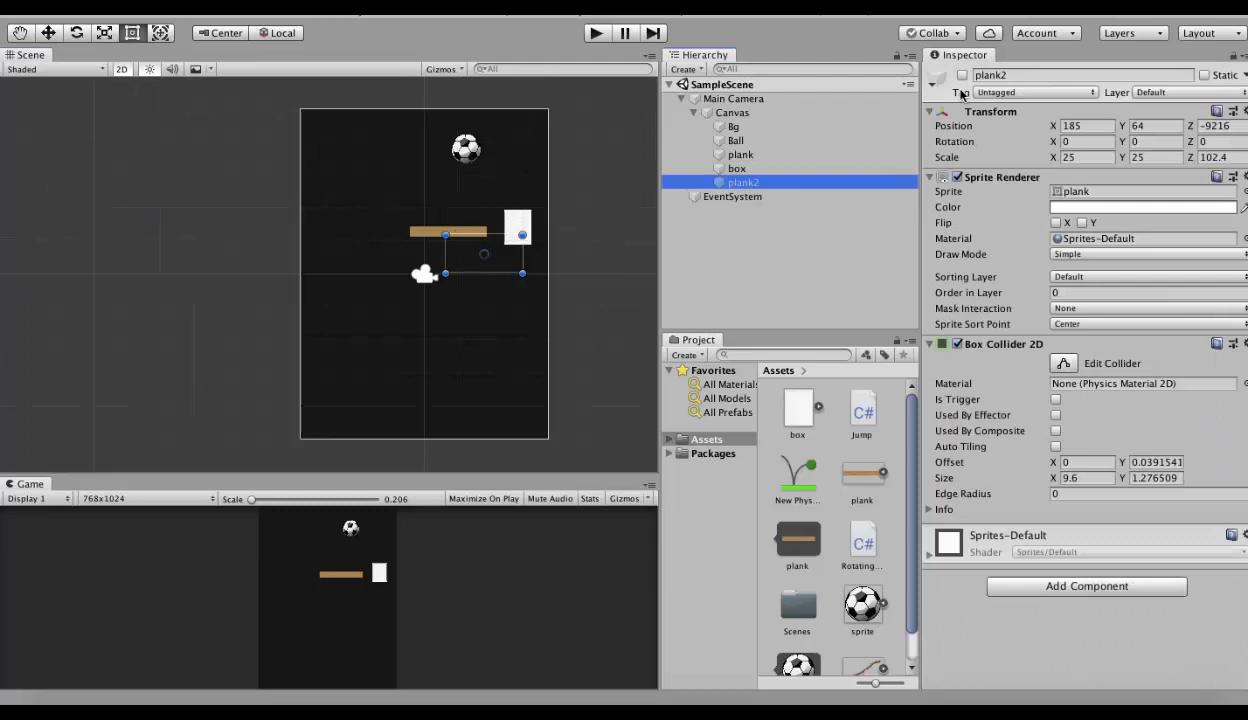
Activate plank2, move it to about X -206, Y 10, and place the box on top of it.
{"action": "left_click", "coordinate": [962, 75]}
{"action": "left_click_drag", "start_coordinate": [515, 265], "coordinate": [389, 283]}
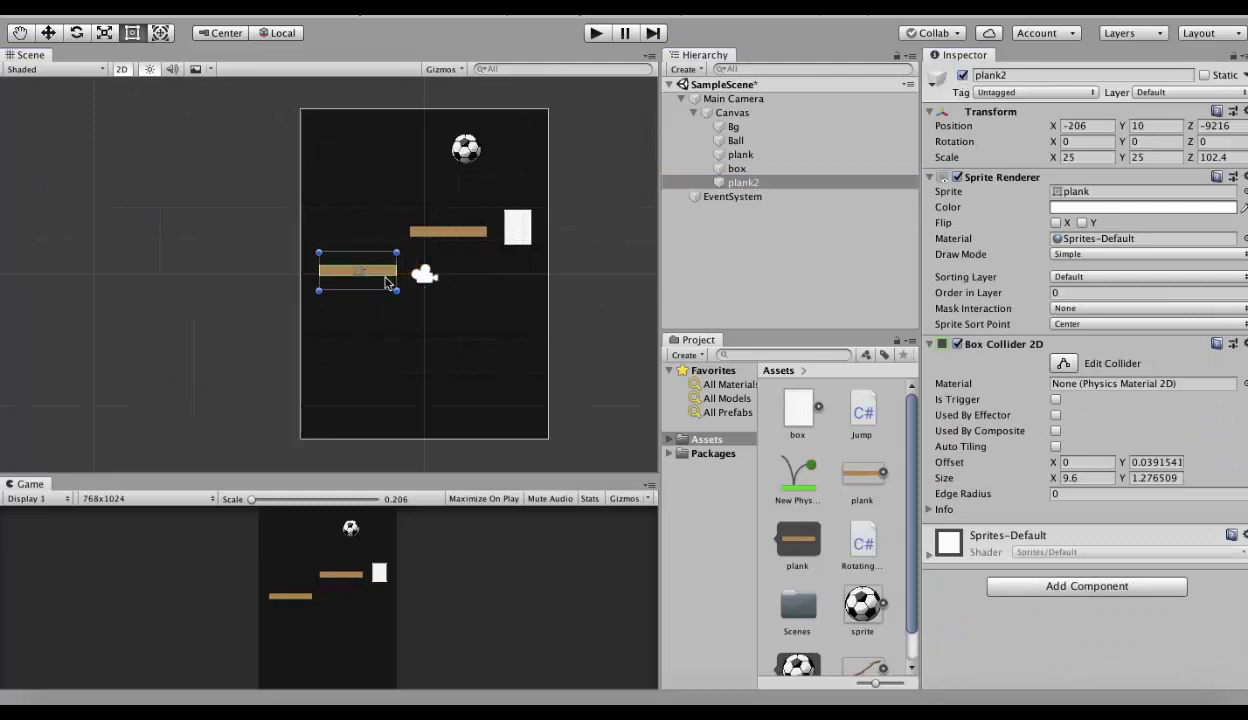
{"action": "left_click", "coordinate": [737, 168]}
{"action": "left_click_drag", "start_coordinate": [514, 236], "coordinate": [341, 258]}
{"action": "left_click", "coordinate": [460, 230]}
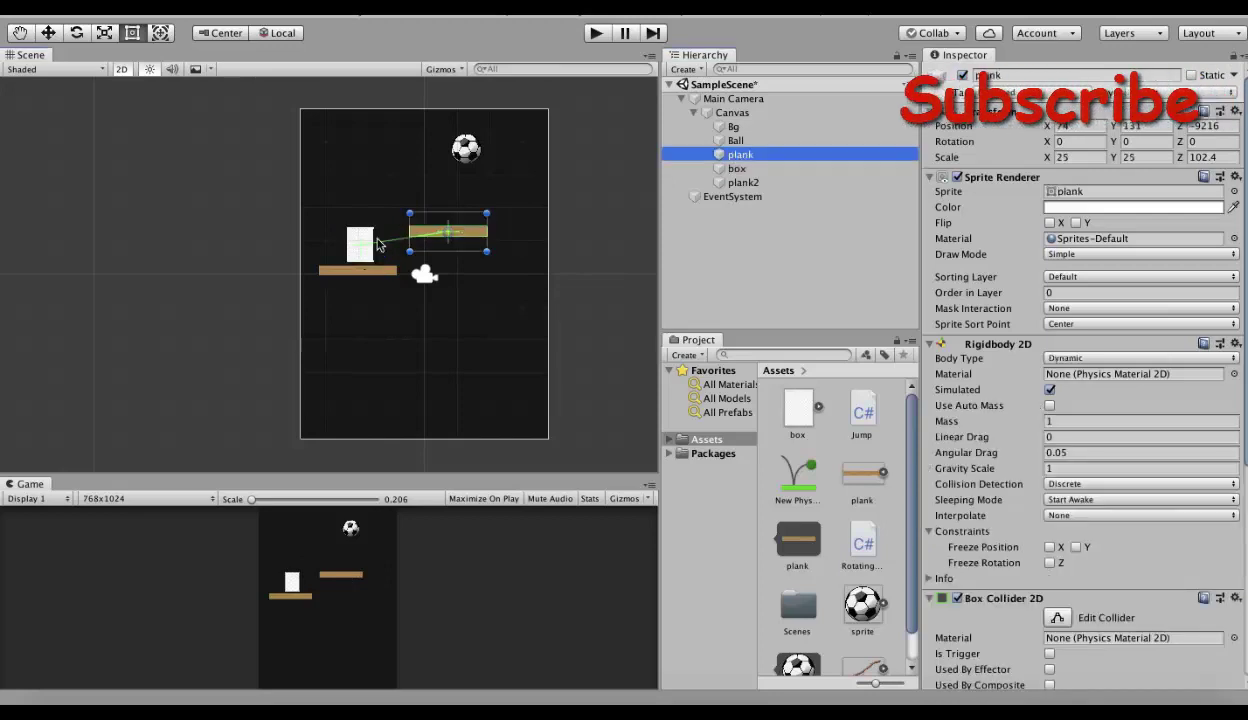
Attach the Jump script from the project assets to the box.
{"action": "left_click", "coordinate": [361, 244]}
{"action": "left_click", "coordinate": [866, 420]}
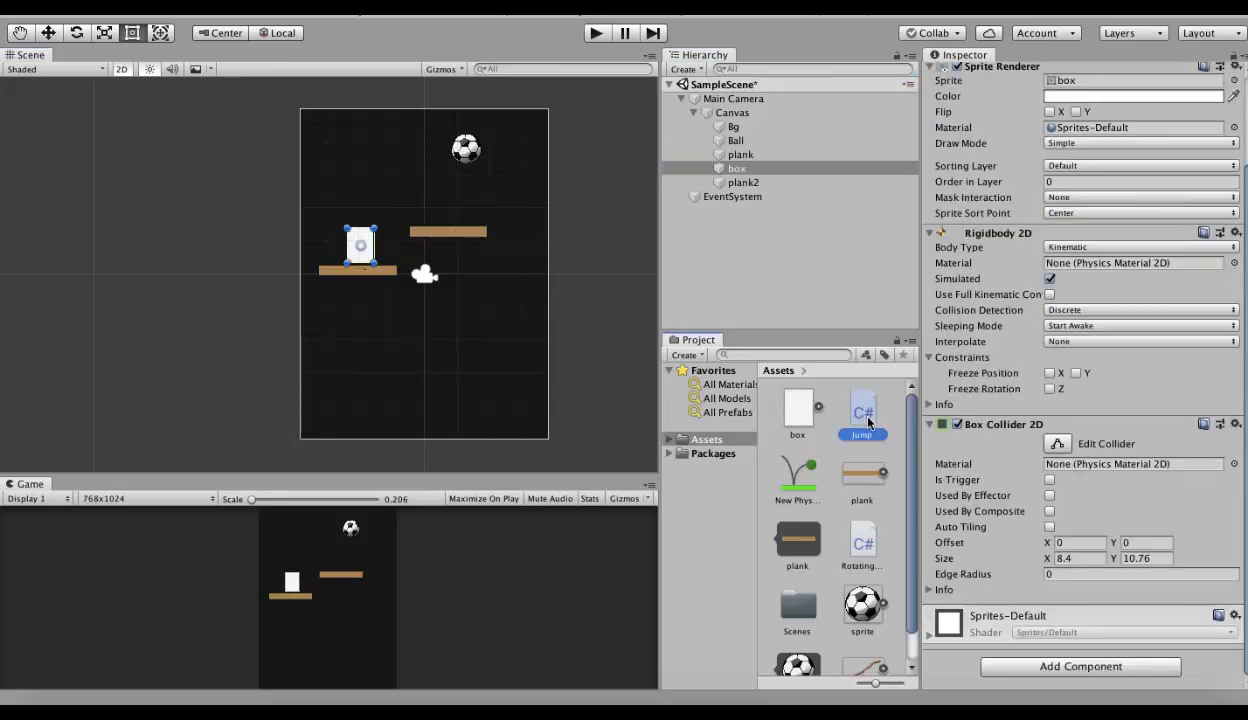
{"action": "left_click_drag", "start_coordinate": [867, 422], "coordinate": [990, 688]}
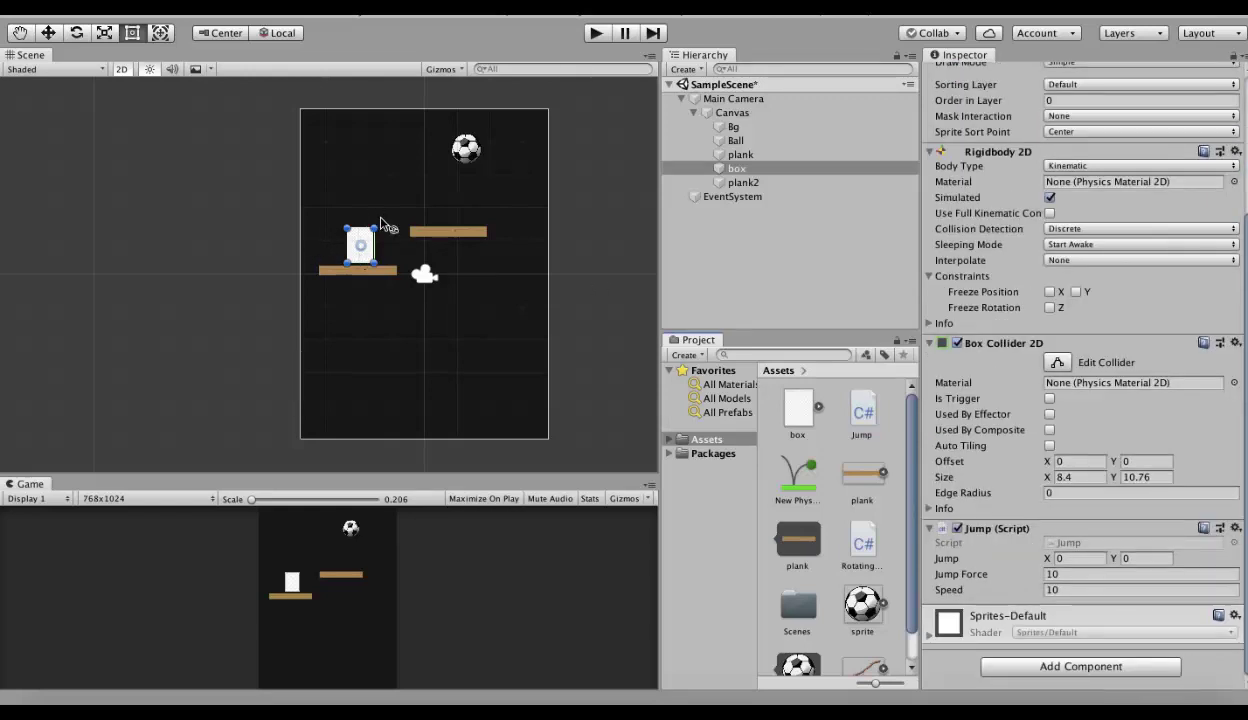
Set the box's Jump Force to 10, Speed to 5 and body type to Dynamic, with the Ball deactivated.
{"action": "left_click", "coordinate": [1074, 575]}
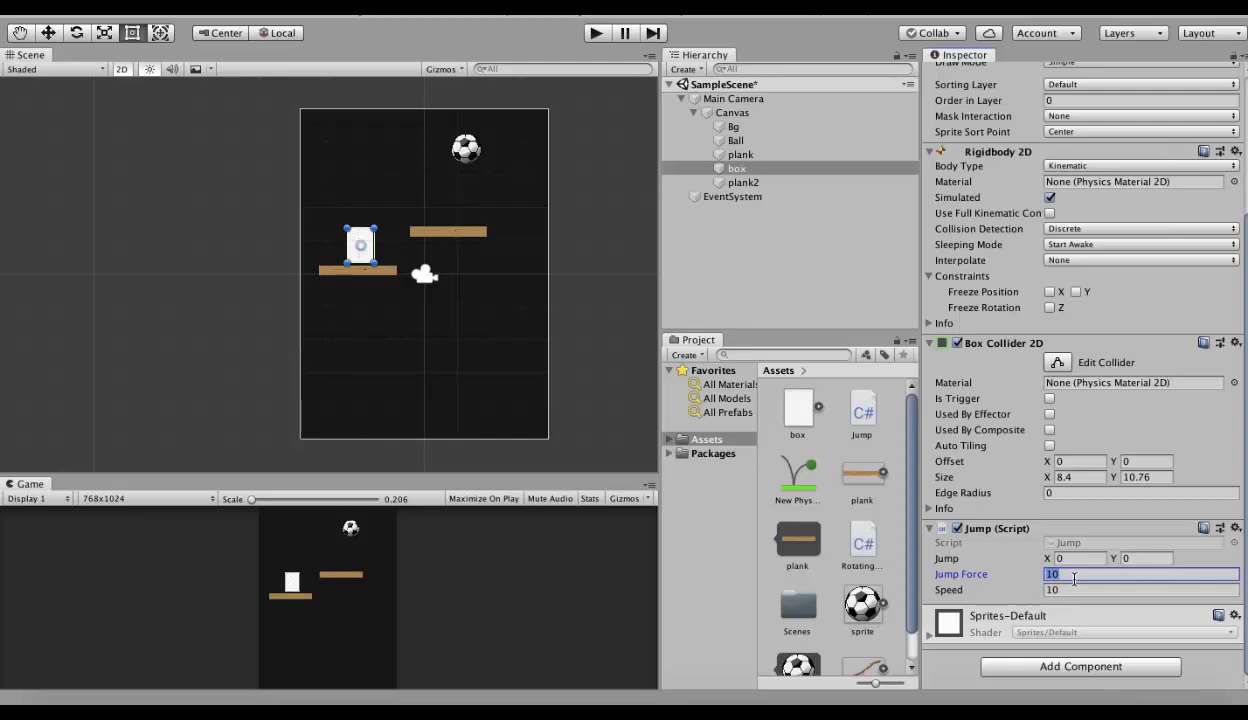
{"action": "left_click", "coordinate": [1065, 590]}
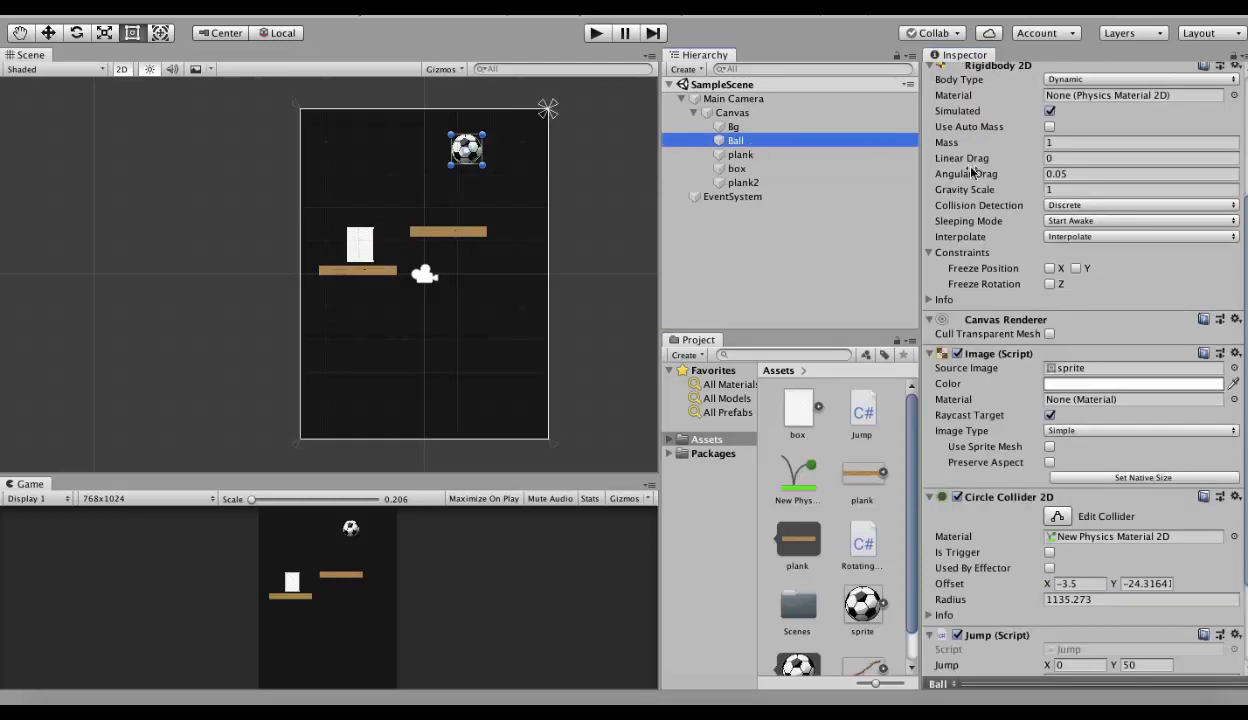
{"action": "scroll", "coordinate": [965, 169], "scroll_direction": "up", "scroll_amount": 5}
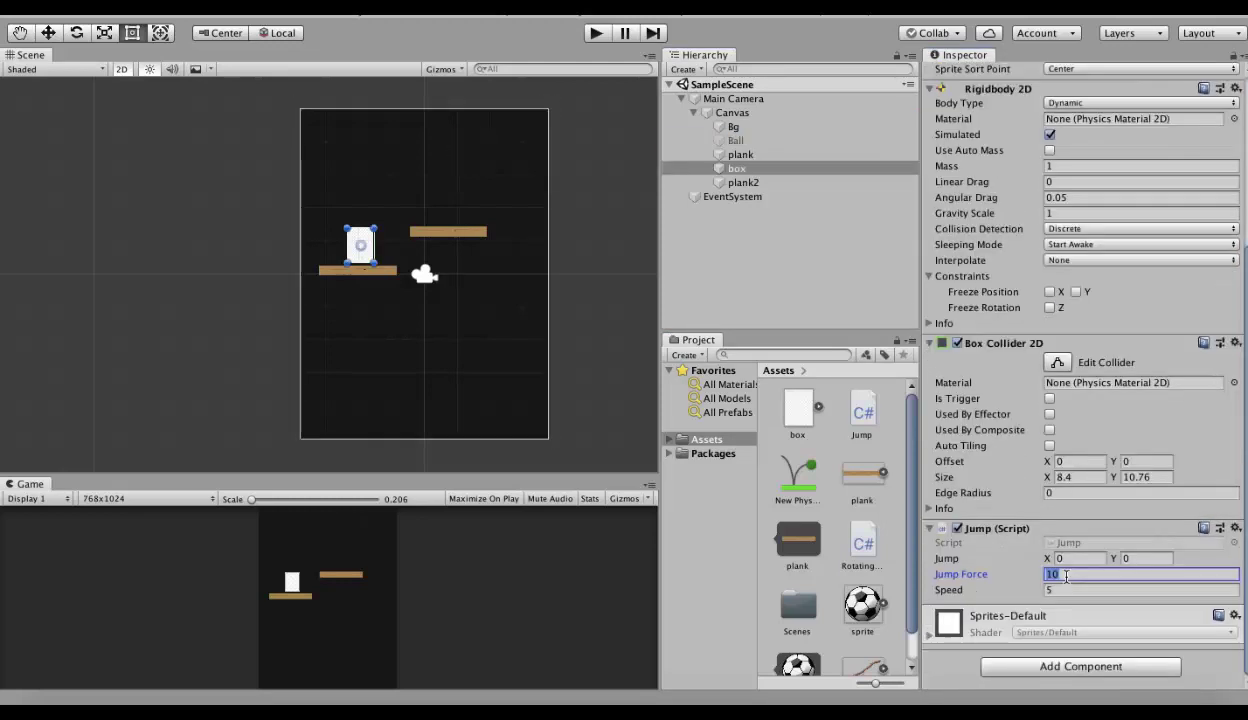
{"action": "type", "text": "10"}
Test the box's jumping and movement in play mode with the joined plank selected, then stop the scene.
{"action": "left_click", "coordinate": [597, 34]}
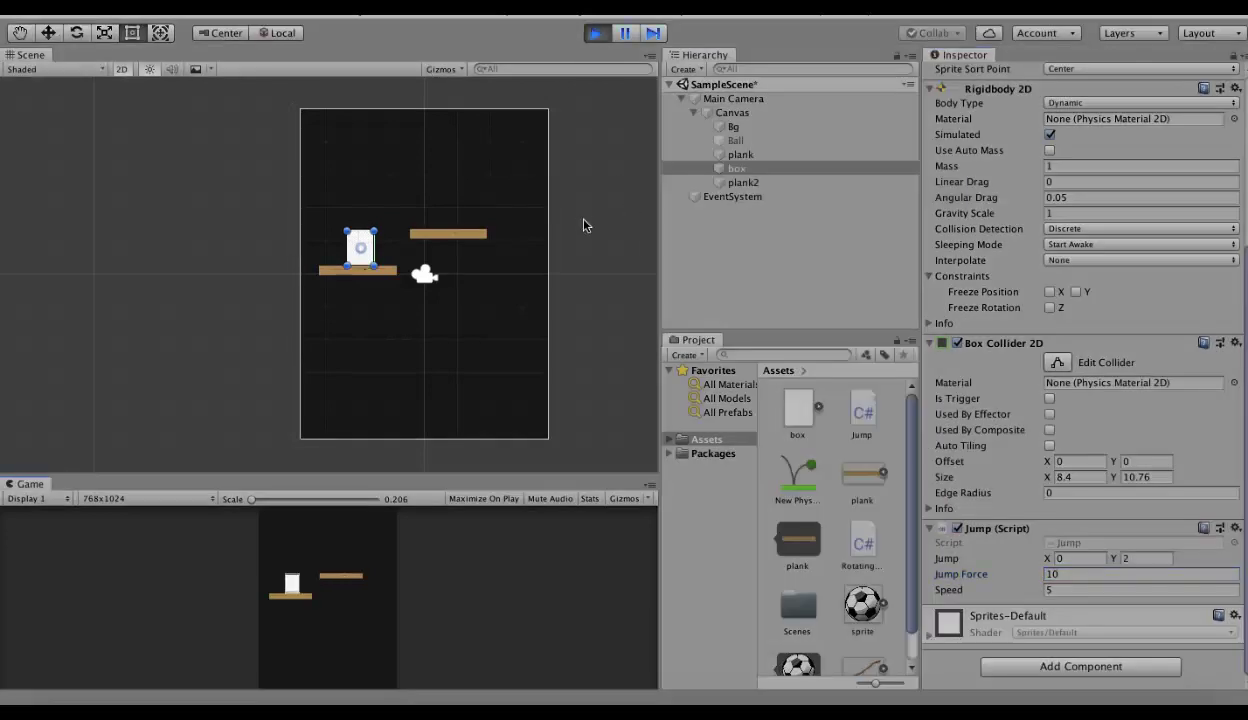
{"action": "key", "text": "space"}
{"action": "left_click", "coordinate": [758, 156]}
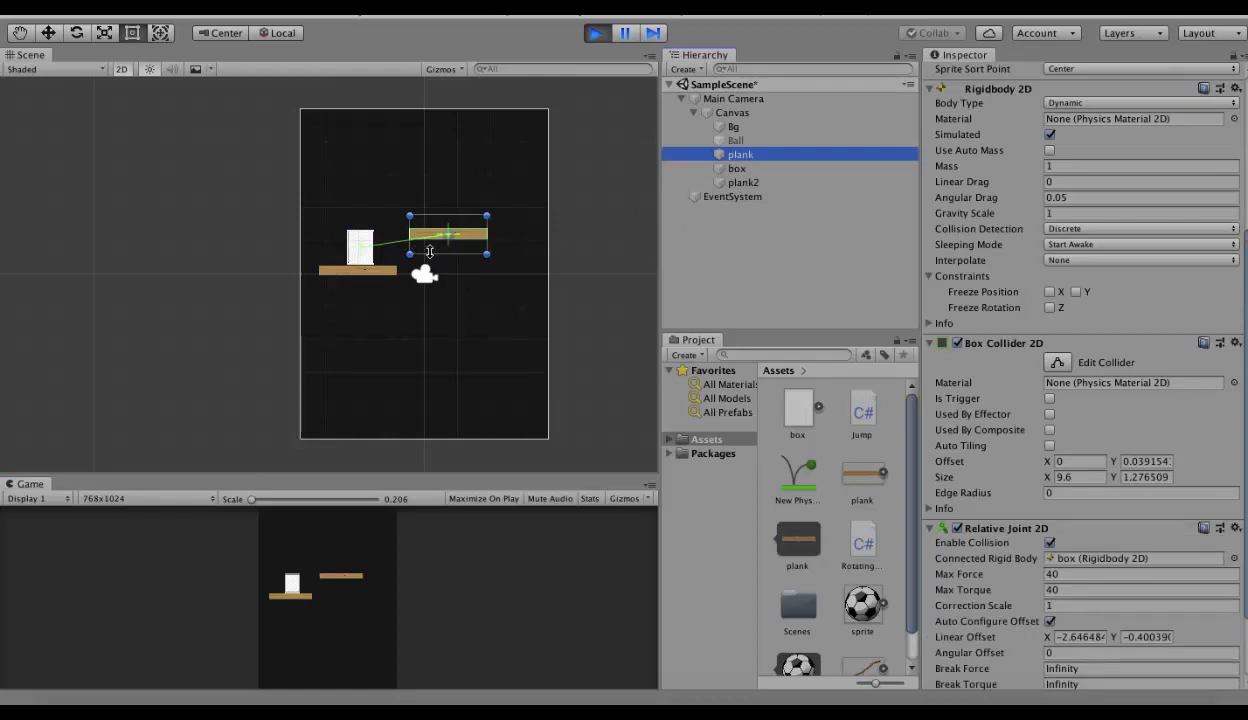
{"action": "left_click", "coordinate": [394, 569]}
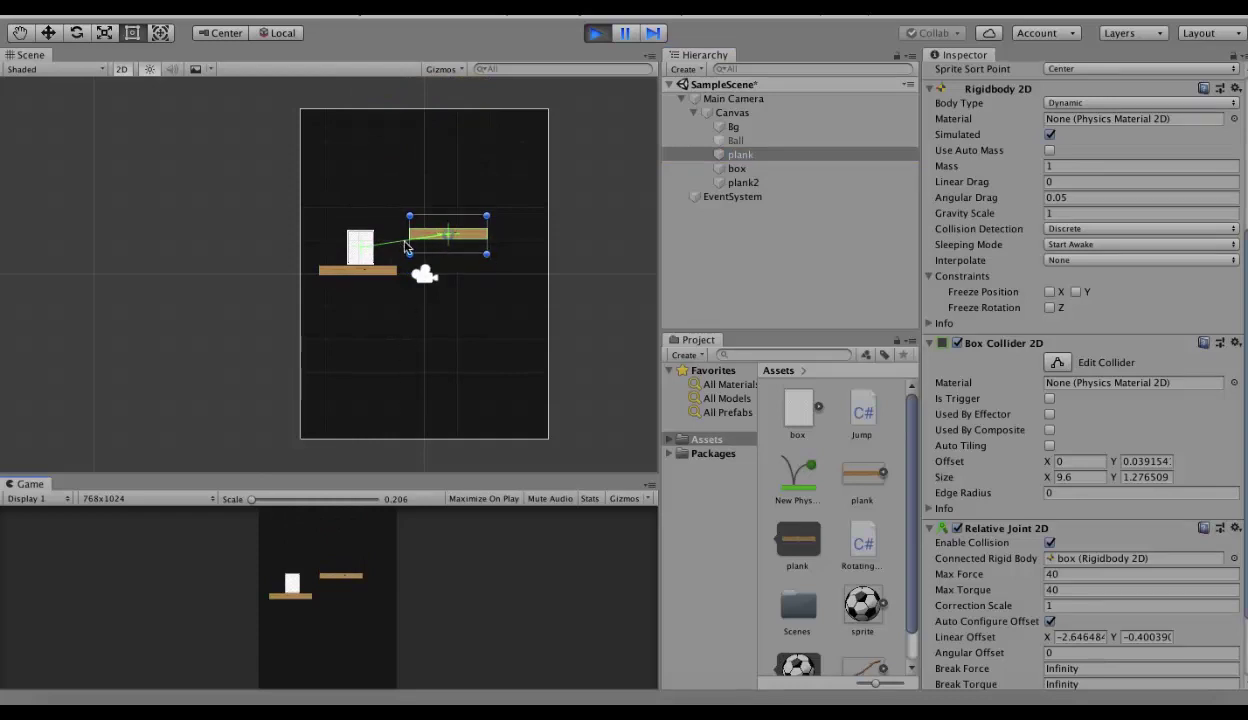
{"action": "key", "text": "super+p"}
Set the box's Rigidbody 2D body type to Kinematic and move the box back to the right of the original plank.
{"action": "left_click", "coordinate": [736, 168]}
{"action": "left_click", "coordinate": [1067, 167]}
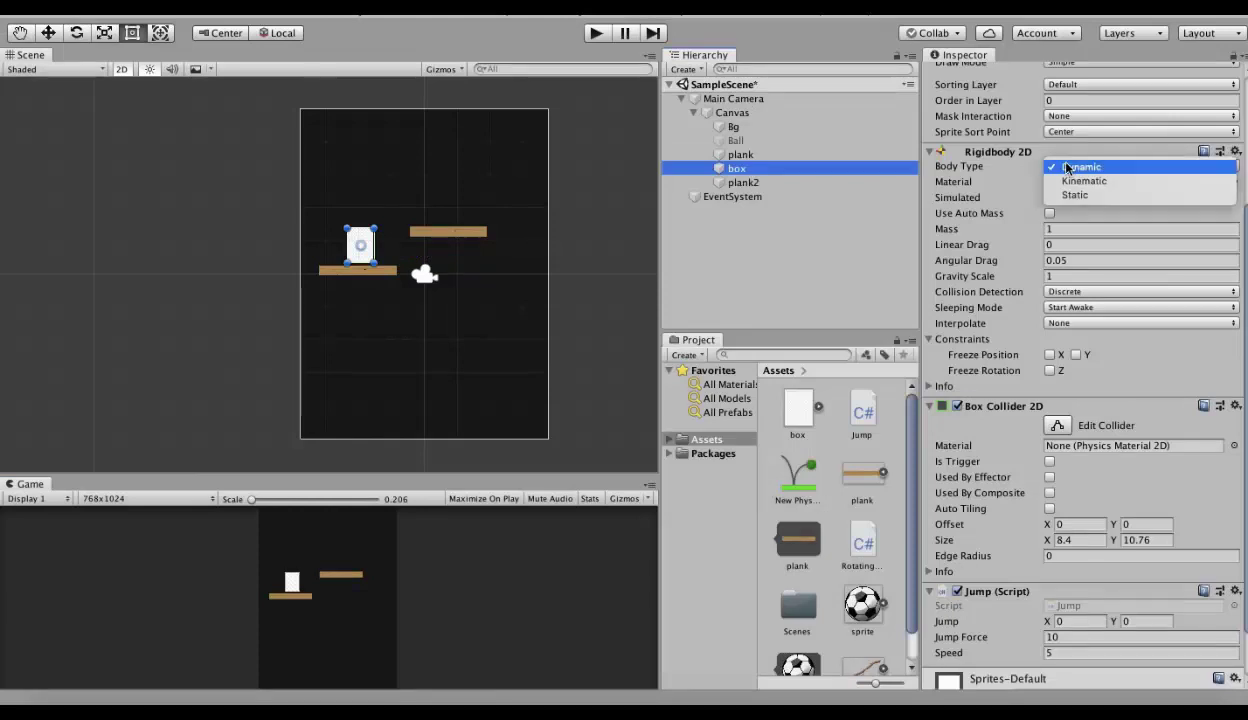
{"action": "left_click", "coordinate": [1080, 181]}
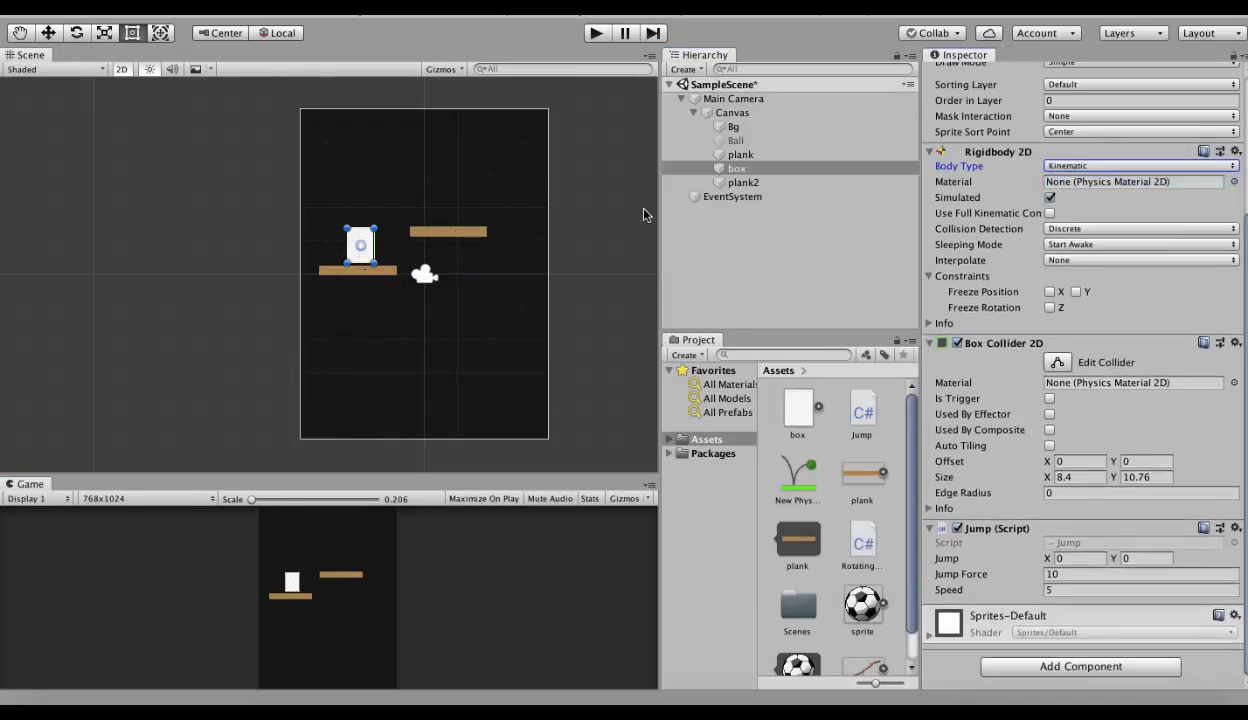
{"action": "left_click_drag", "start_coordinate": [362, 257], "coordinate": [513, 236]}
Duplicate the original plank and rename the copy plank3.
{"action": "left_click", "coordinate": [748, 155]}
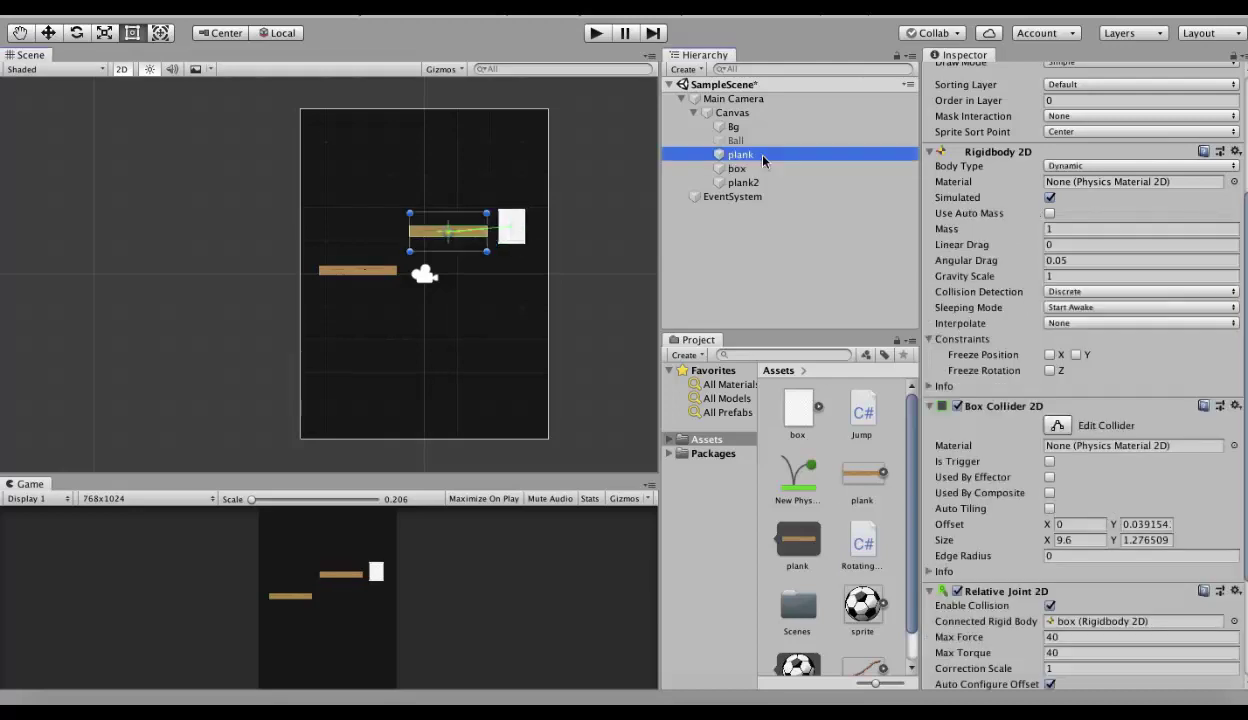
{"action": "key", "text": "super+d"}
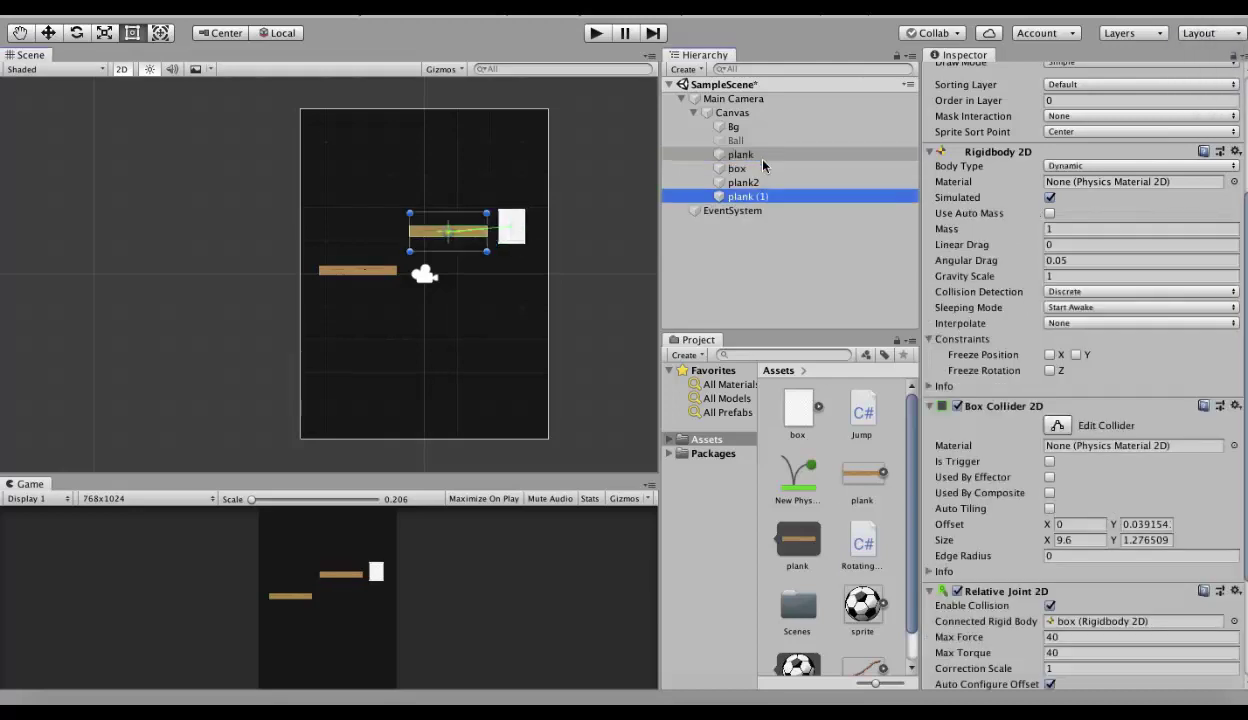
{"action": "key", "text": "Return"}
{"action": "left_click", "coordinate": [773, 197]}
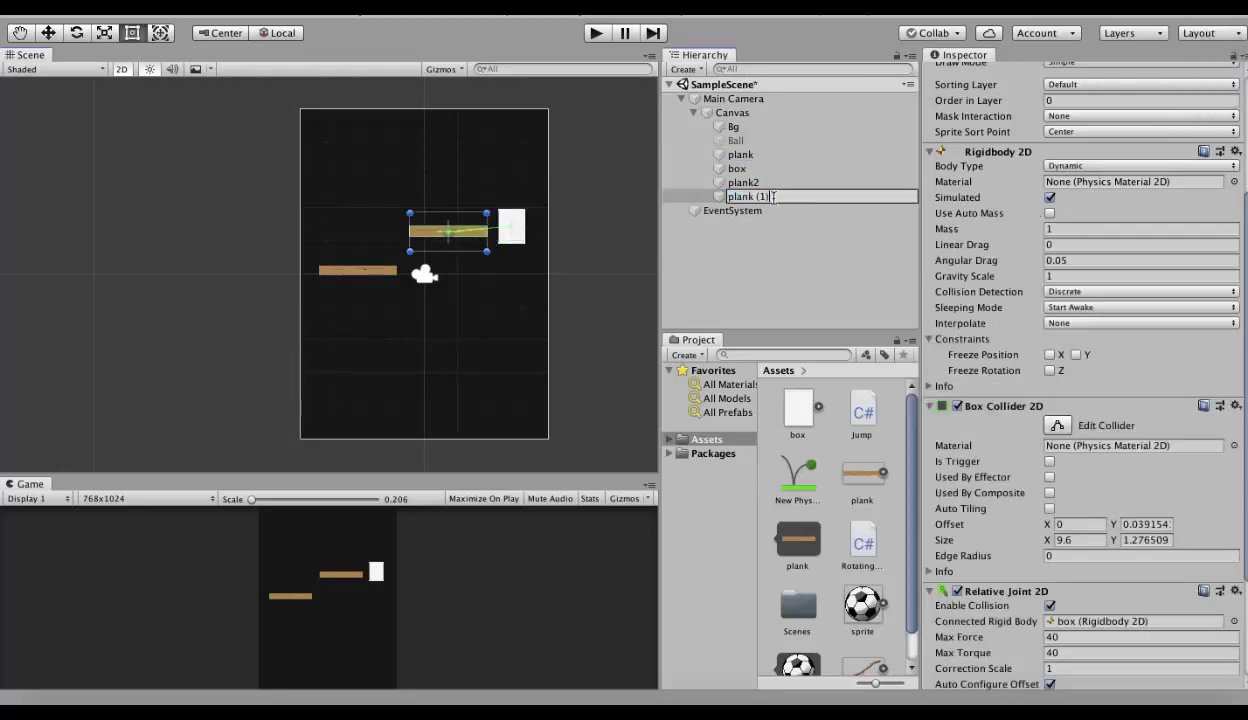
{"action": "key", "text": "BackSpace"}
{"action": "key", "text": "BackSpace"}
{"action": "type", "text": "3"}
{"action": "key", "text": "Return"}
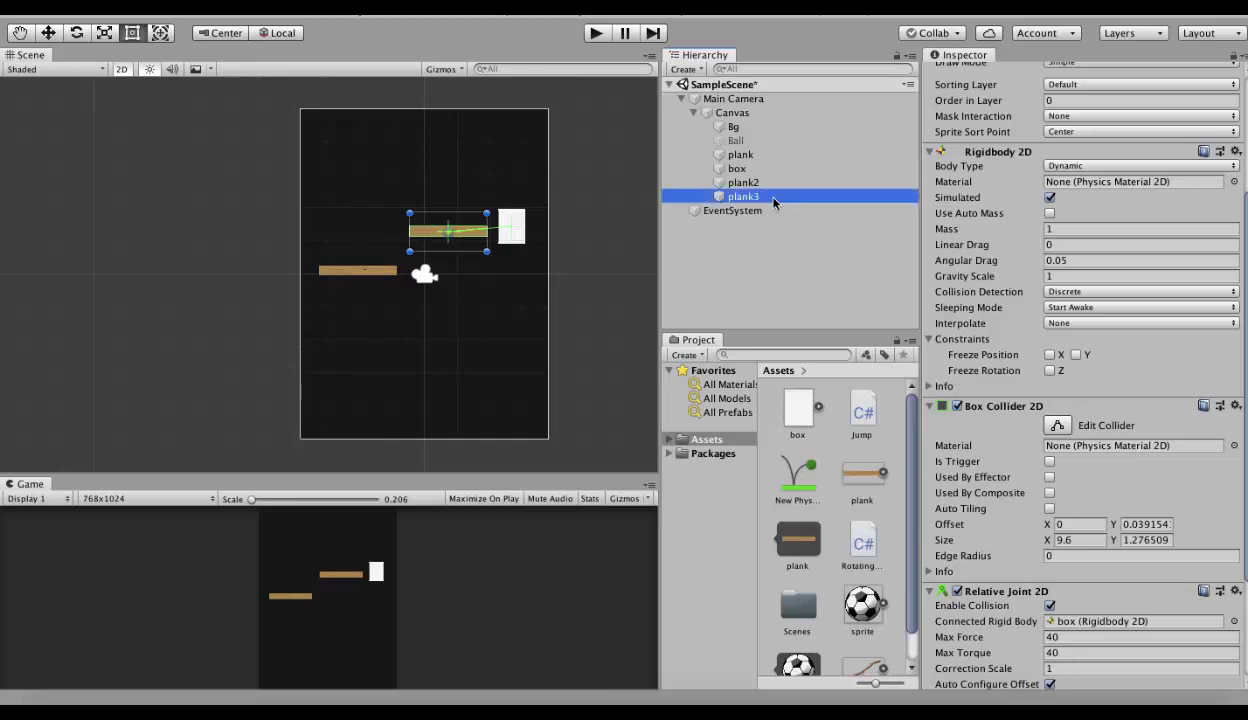
Remove the Relative Joint 2D and Rigidbody 2D from plank3 and place it just below the original plank at X 79, Y 41.
{"action": "scroll", "coordinate": [982, 406], "scroll_direction": "down", "scroll_amount": 4}
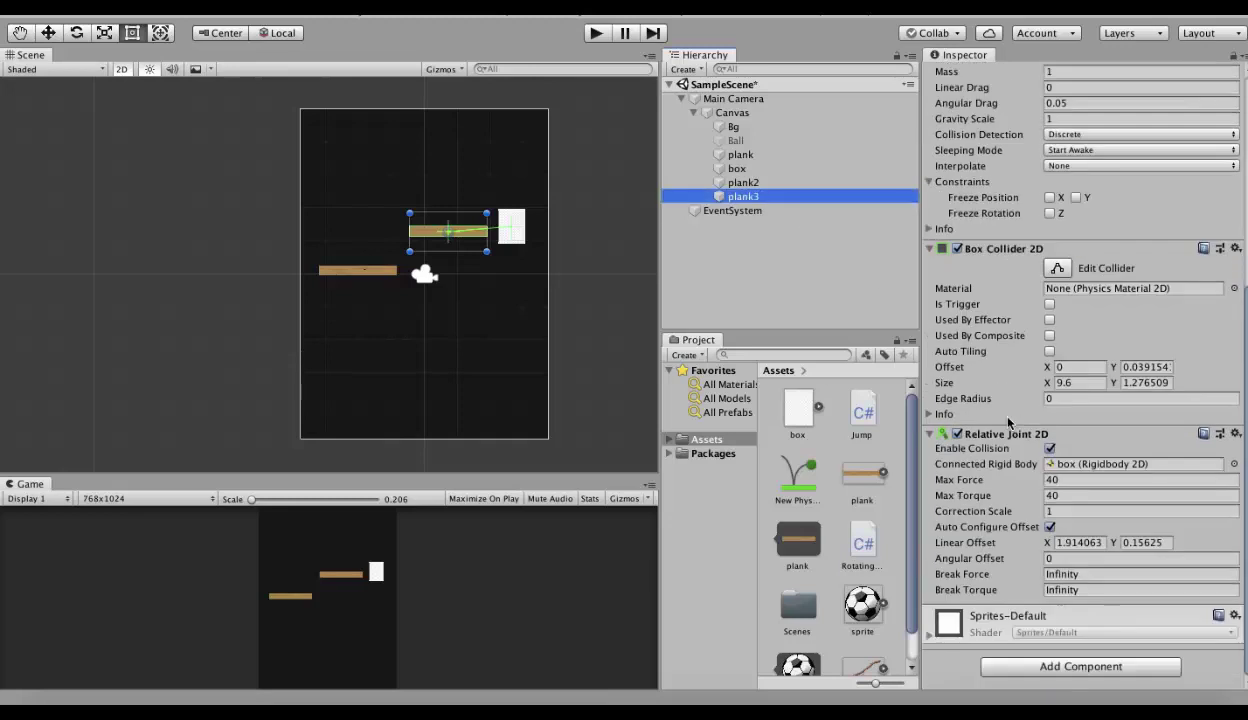
{"action": "left_click", "coordinate": [1236, 435]}
{"action": "left_click", "coordinate": [1150, 463]}
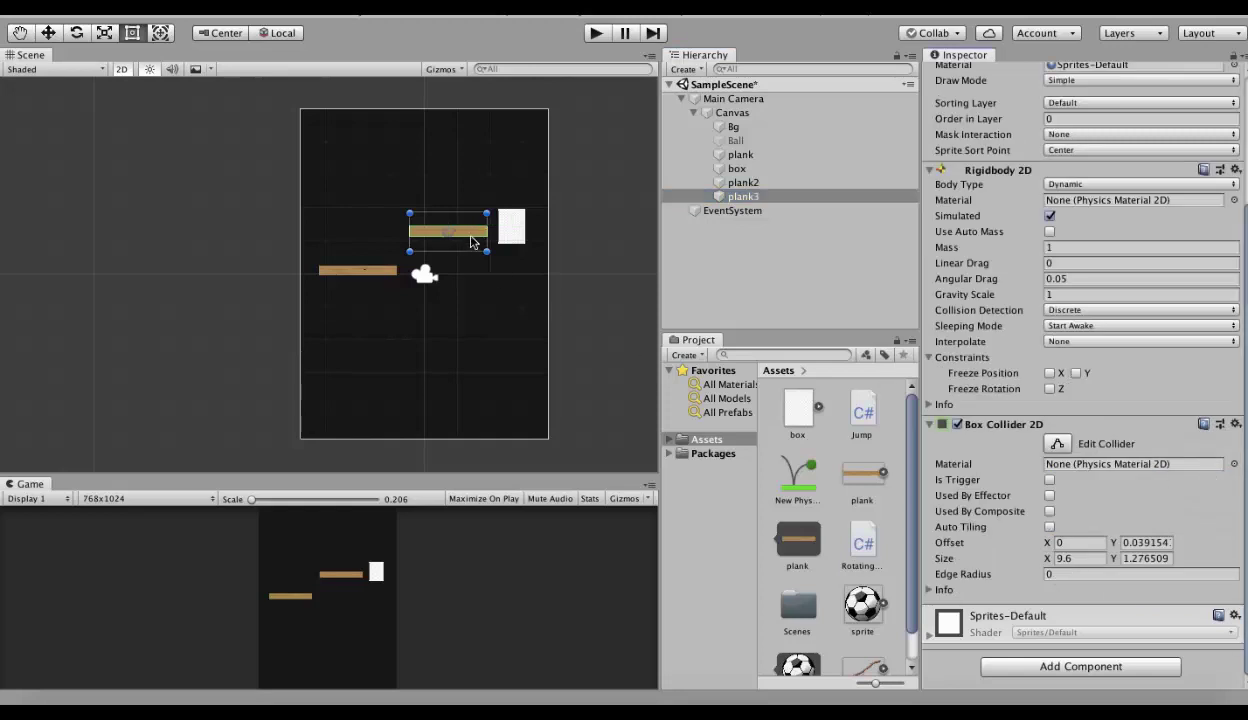
{"action": "left_click_drag", "start_coordinate": [471, 241], "coordinate": [472, 276]}
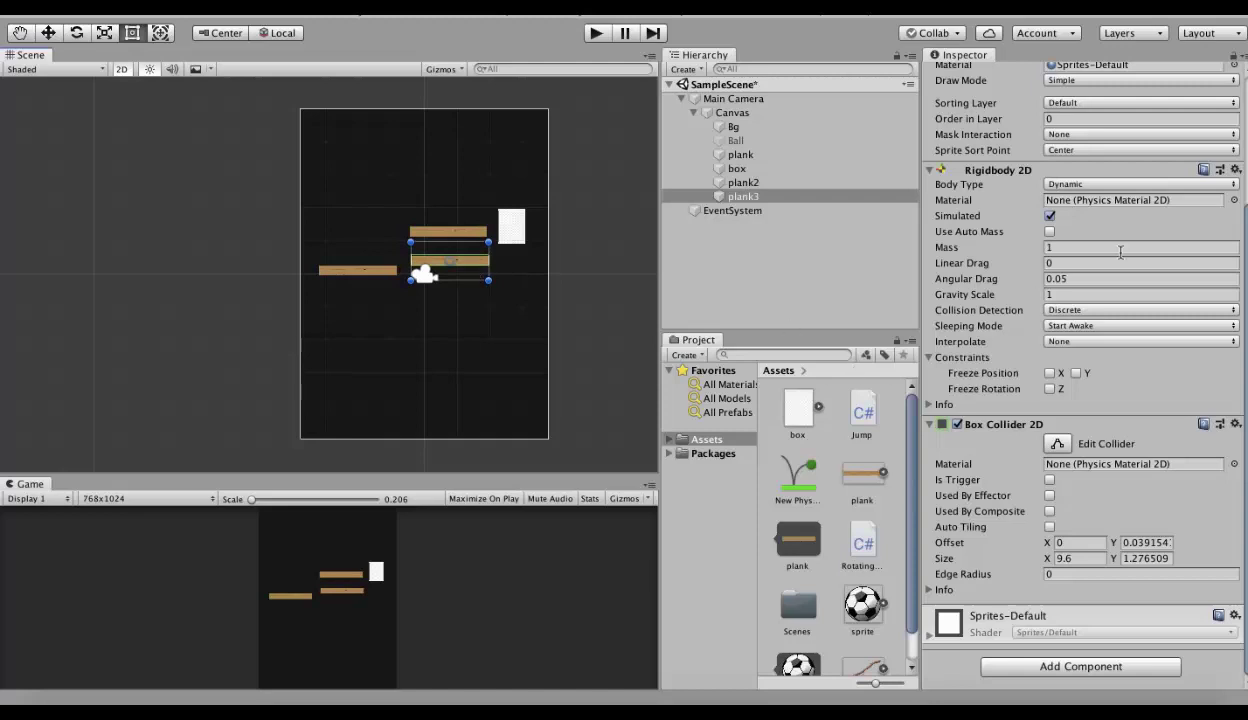
{"action": "left_click", "coordinate": [1236, 171]}
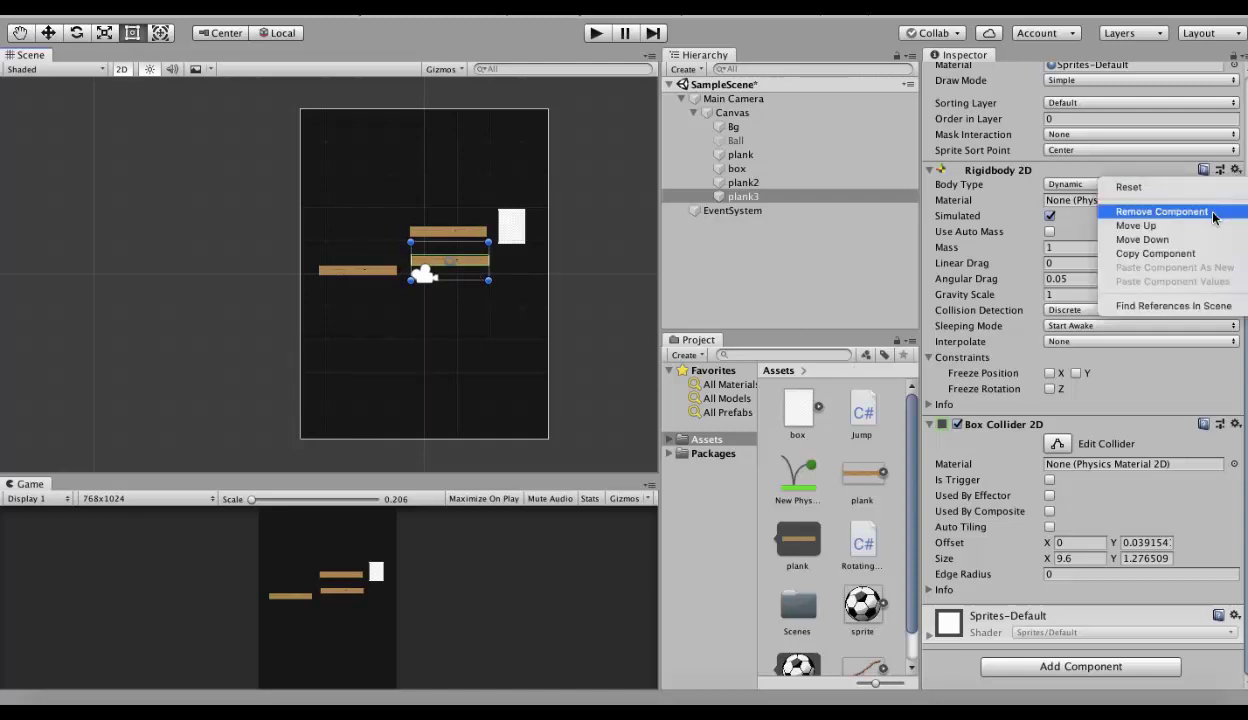
{"action": "left_click", "coordinate": [1160, 212]}
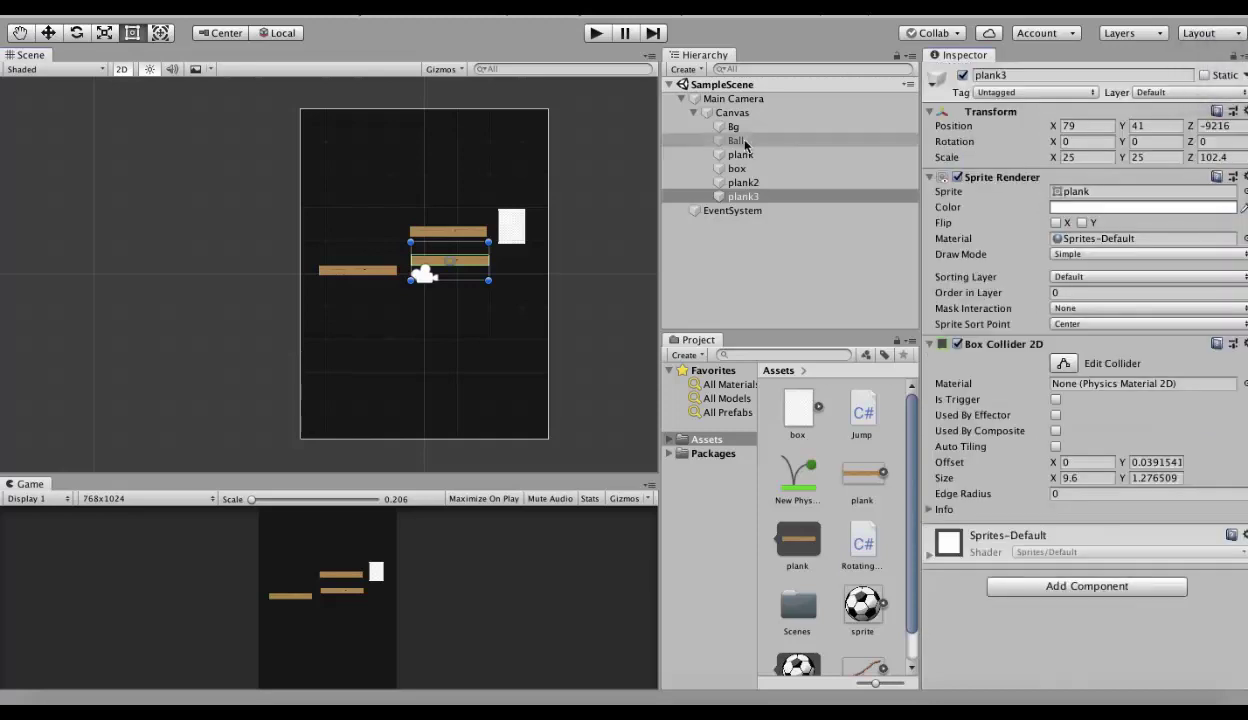
Reactivate the Ball, turn off Enable Collision for the original plank's joint, and test the scene in play mode.
{"action": "left_click", "coordinate": [745, 141]}
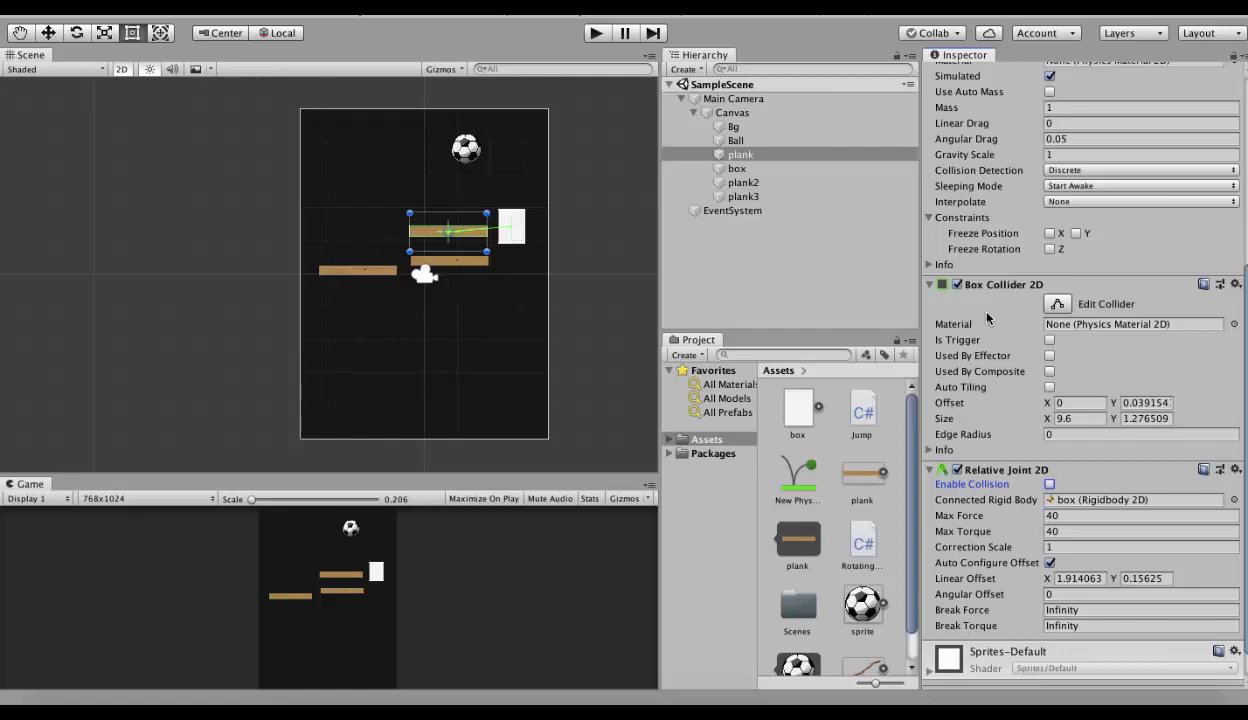
{"action": "left_click", "coordinate": [741, 196]}
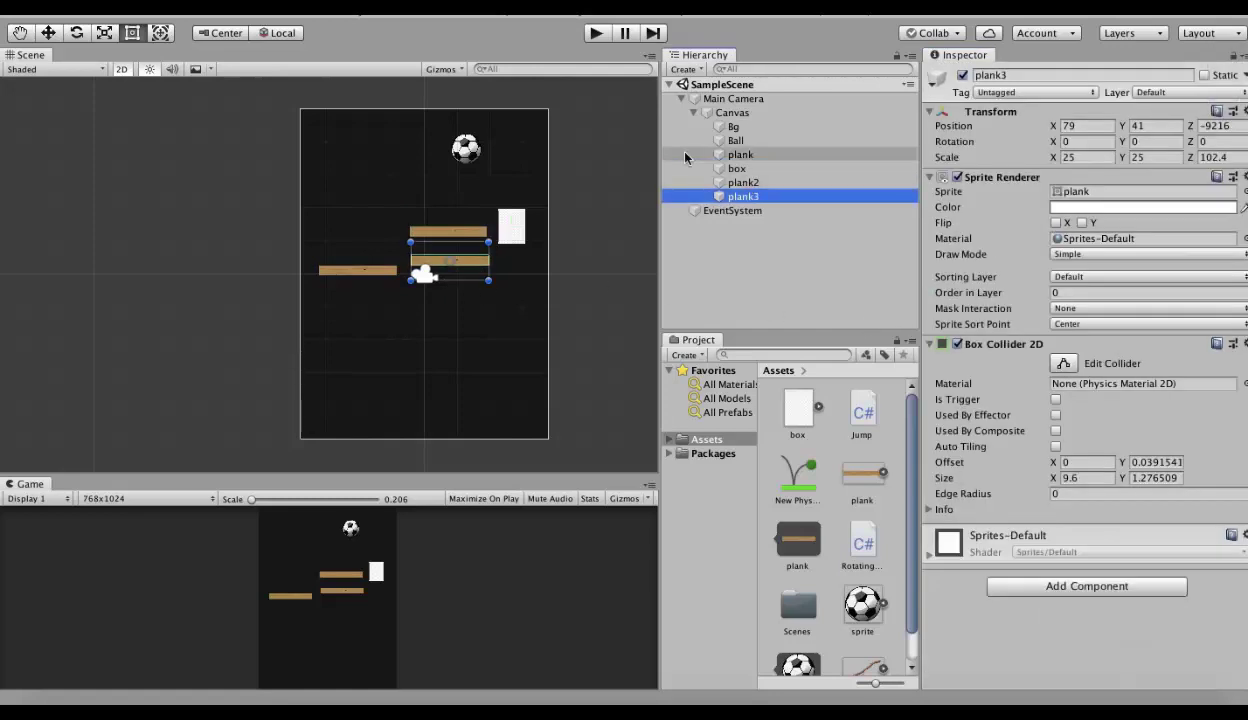
{"action": "left_click", "coordinate": [596, 33]}
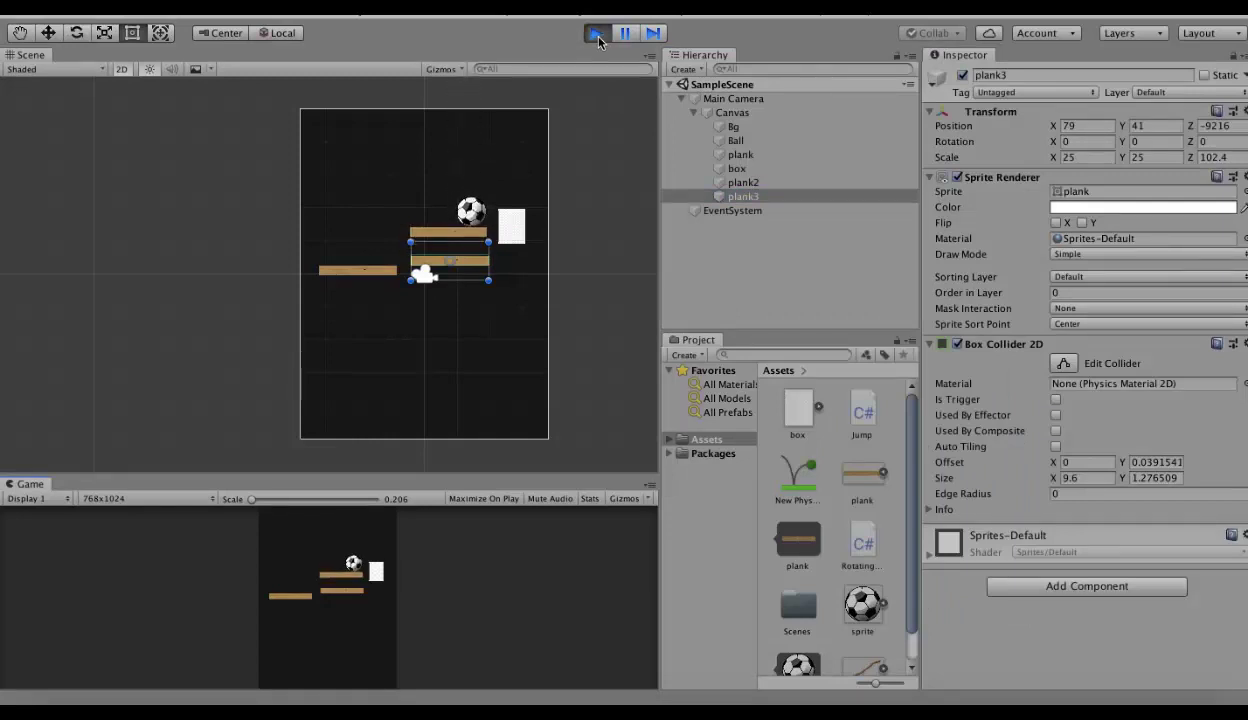
{"action": "left_click", "coordinate": [596, 33]}
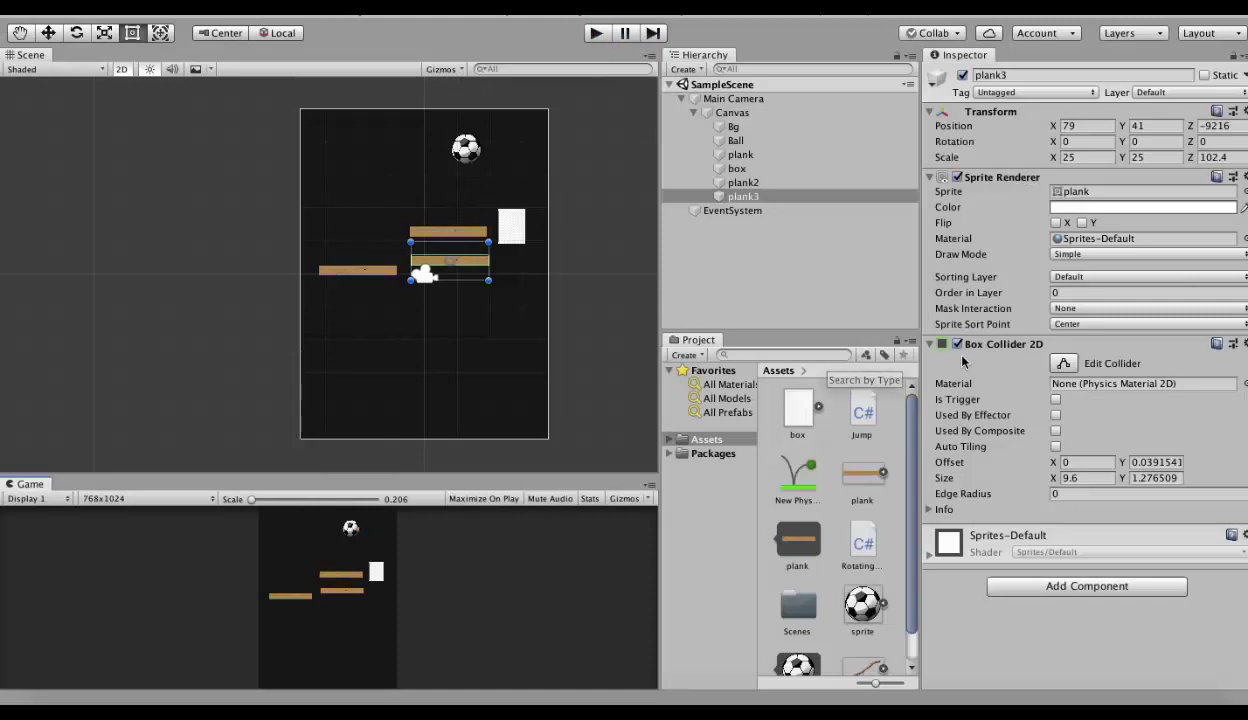